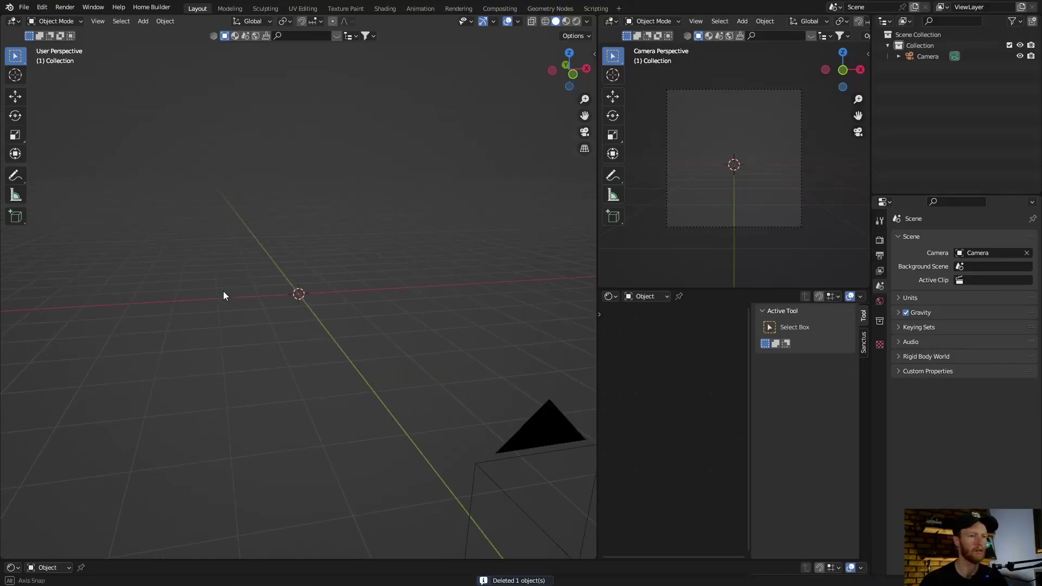
Bring up the Add menu in the 3D viewport to pick a new object
key(shift+a)
Add a mesh plane and scale it up into a large ground surface
mouse_move(225, 242)
click(268, 239)
key(s)
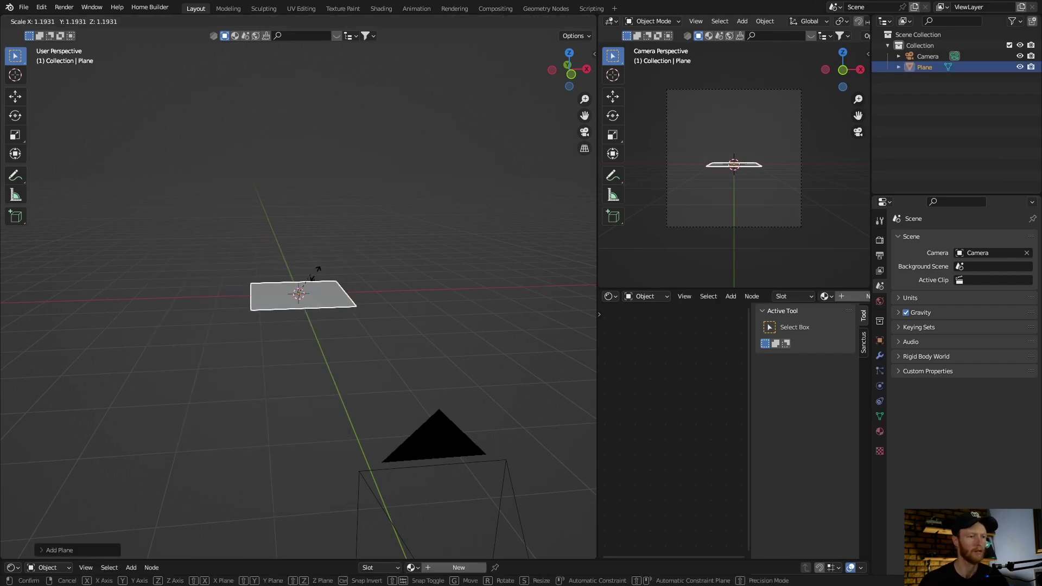
click(456, 261)
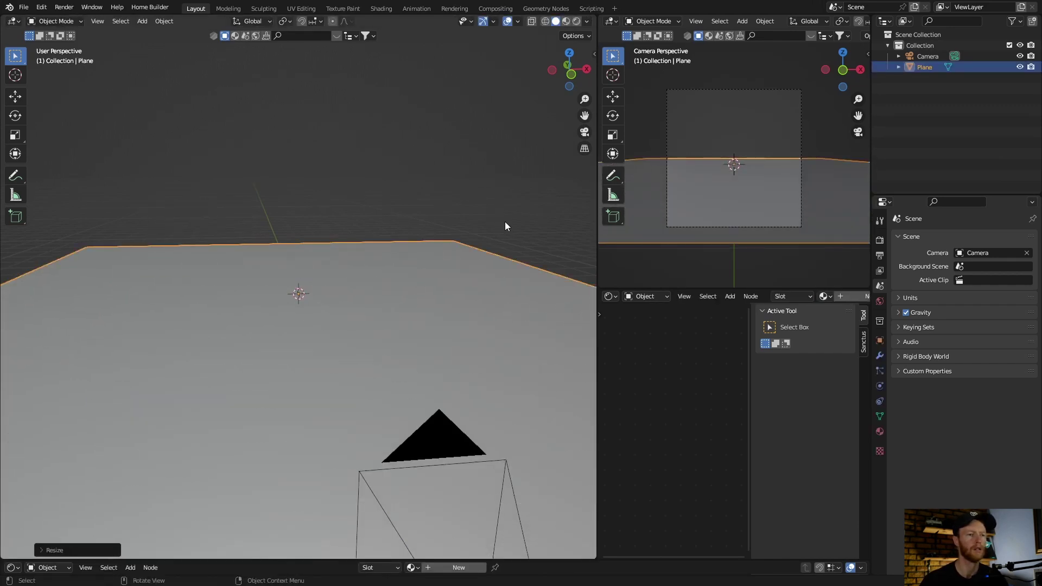
Scatter Botaniq's European Meadow grass and flowers across the plane
click(591, 53)
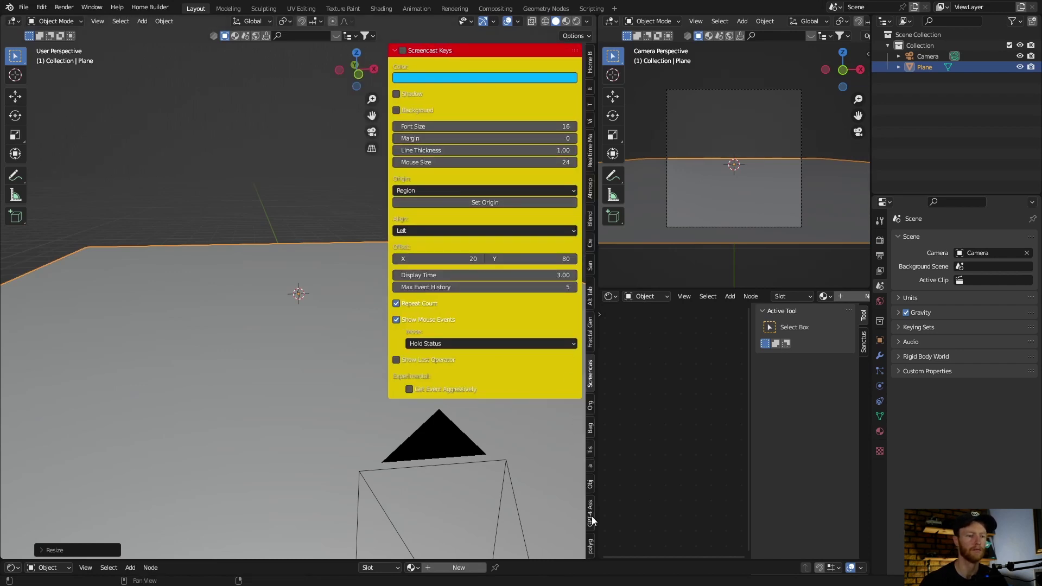
click(591, 539)
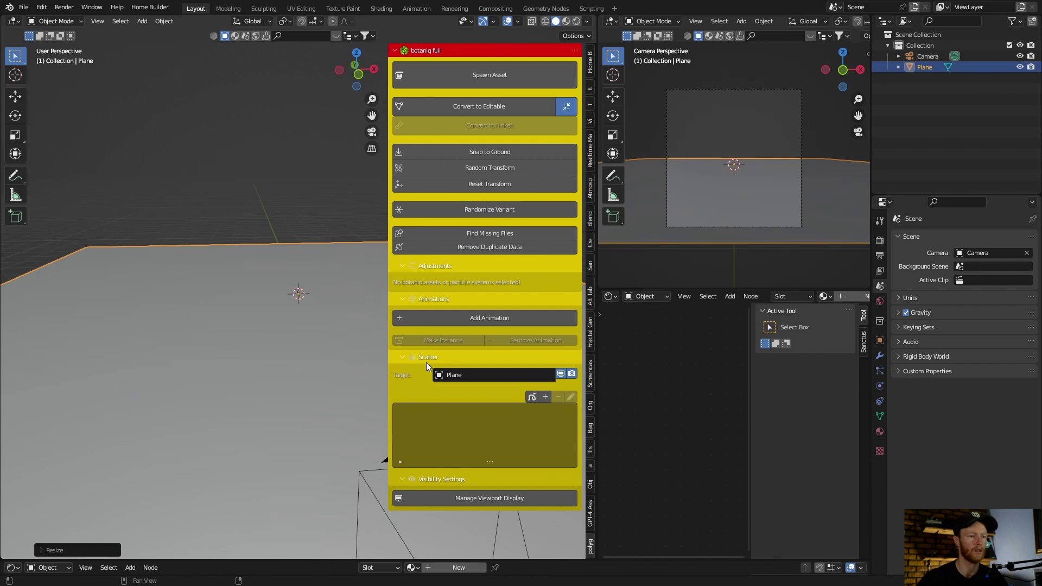
click(430, 428)
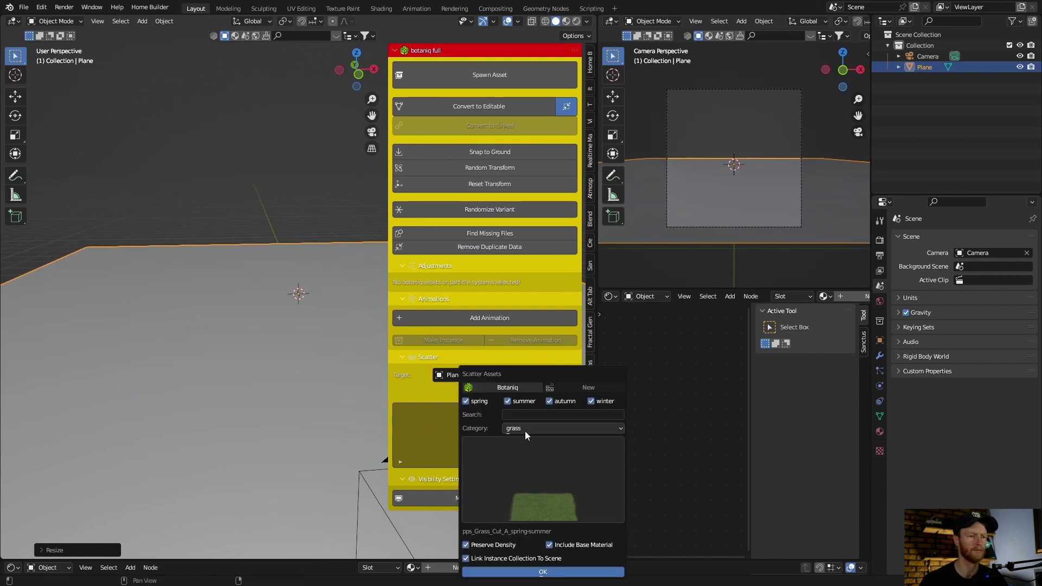
click(530, 502)
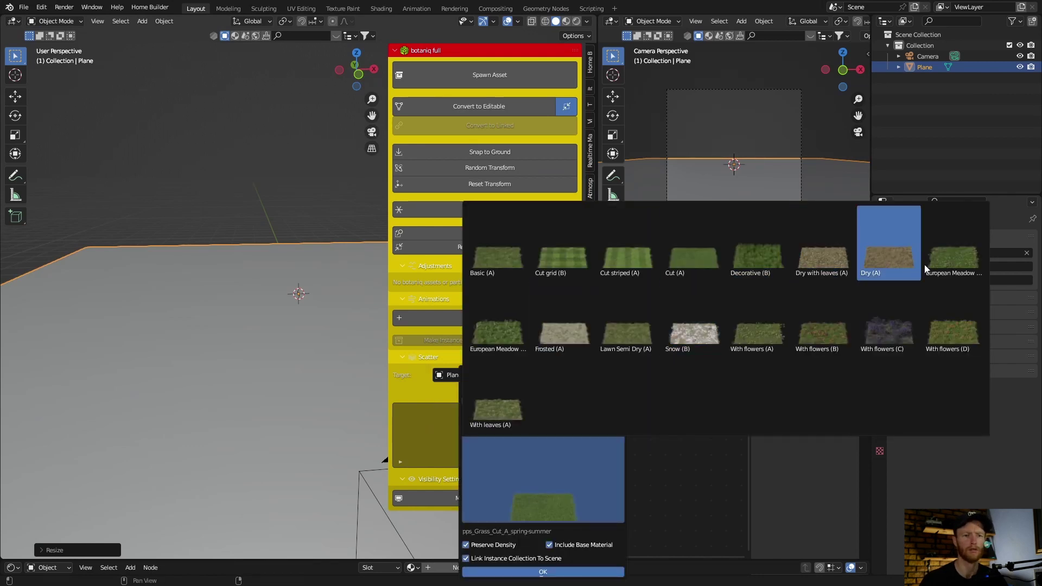
click(941, 253)
click(507, 571)
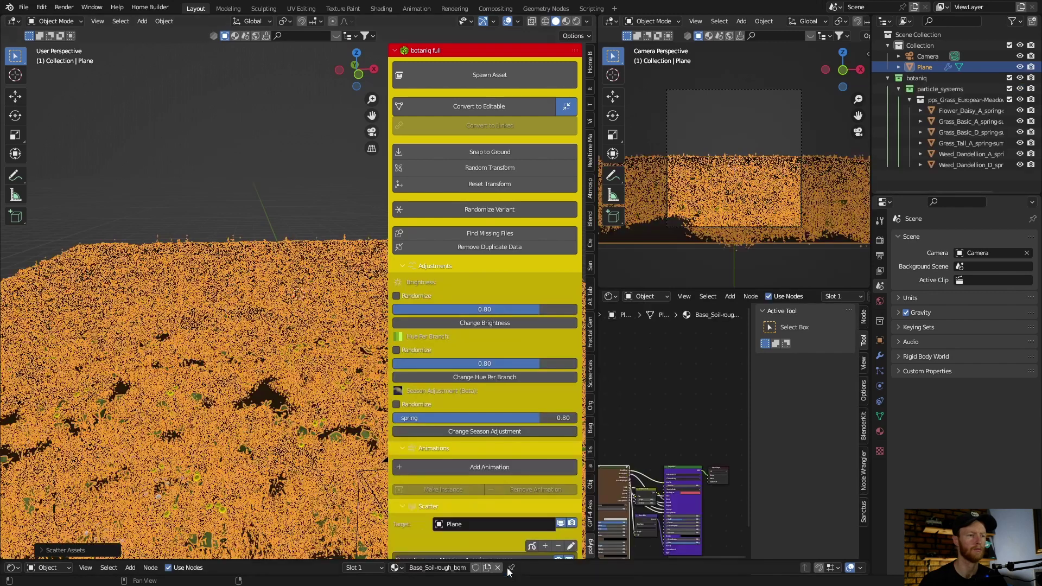
click(303, 235)
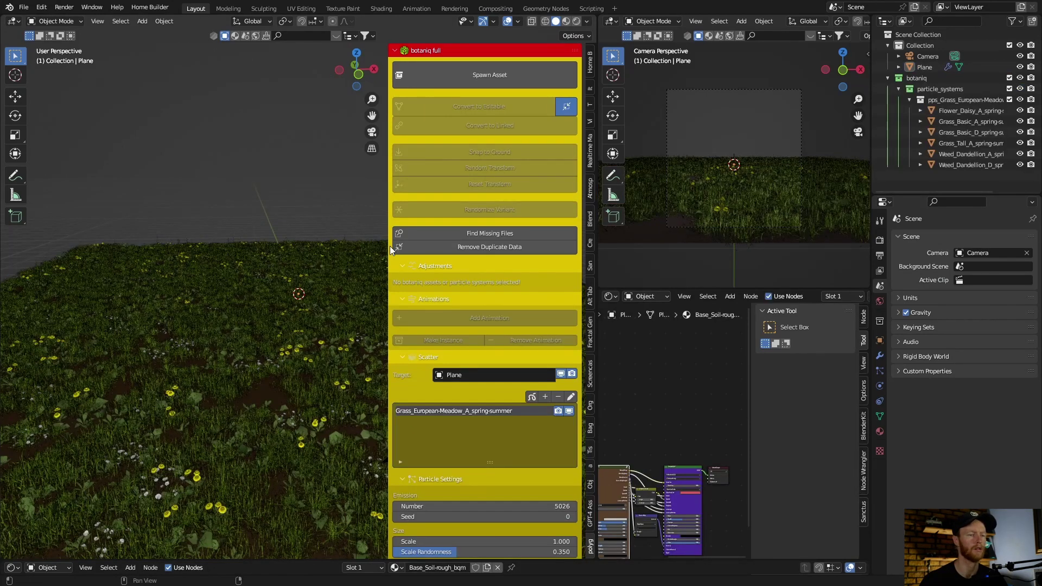
drag(390, 245, 593, 249)
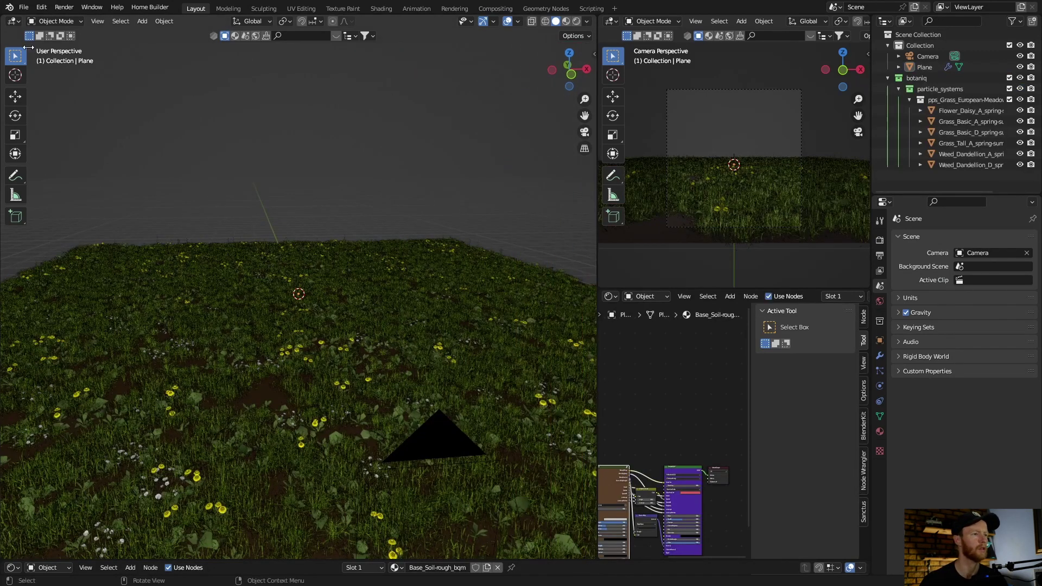
Import the car model from Downloads as glTF 2.0 and orbit in close to it
click(24, 7)
mouse_move(54, 153)
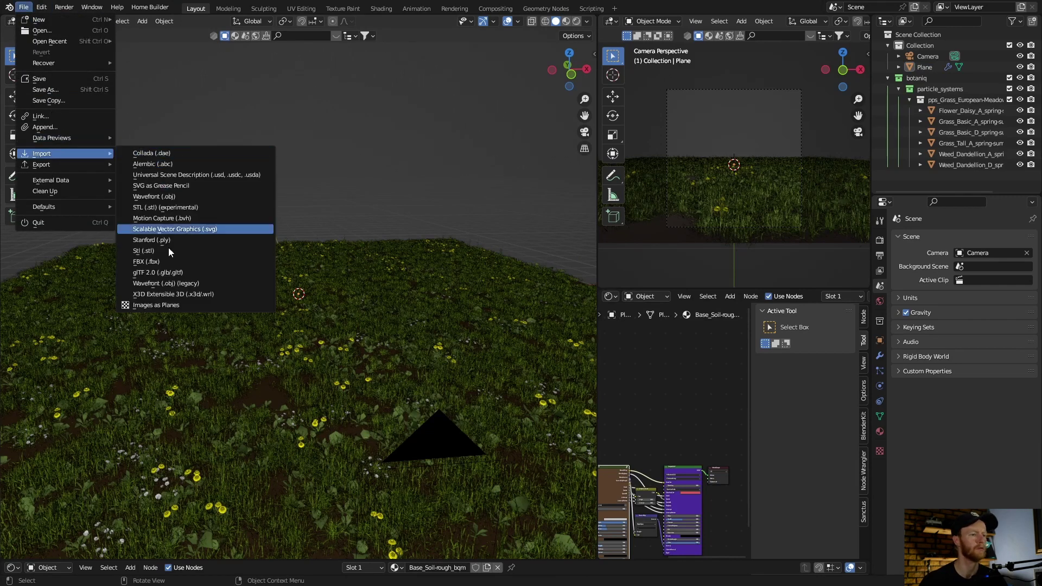
click(163, 273)
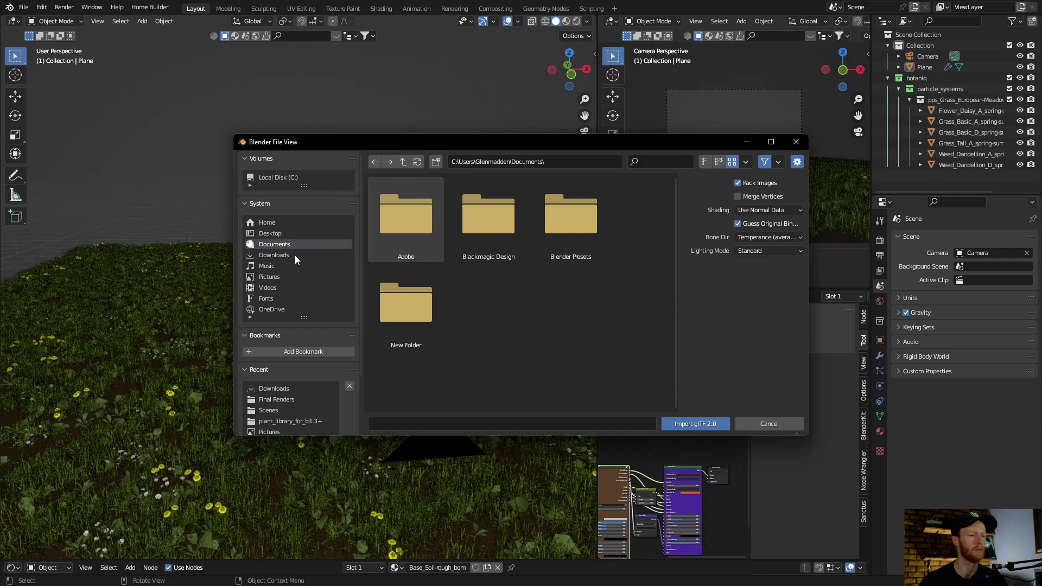
click(273, 254)
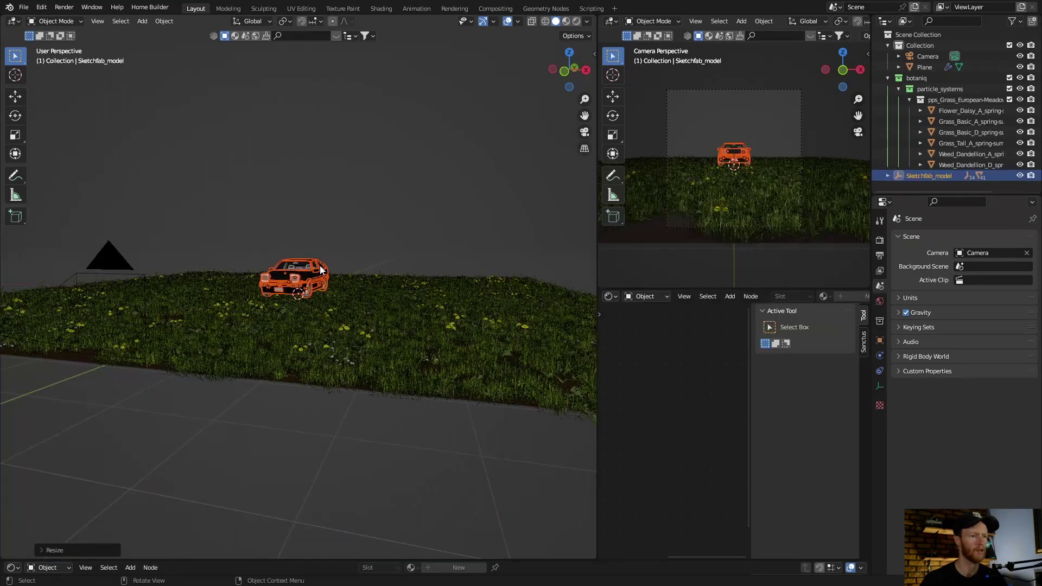
scroll(320, 266, up, 5)
mouse_move(321, 265)
middle_down()
mouse_move(350, 266)
mouse_move(324, 272)
middle_up()
scroll(351, 266, up, 3)
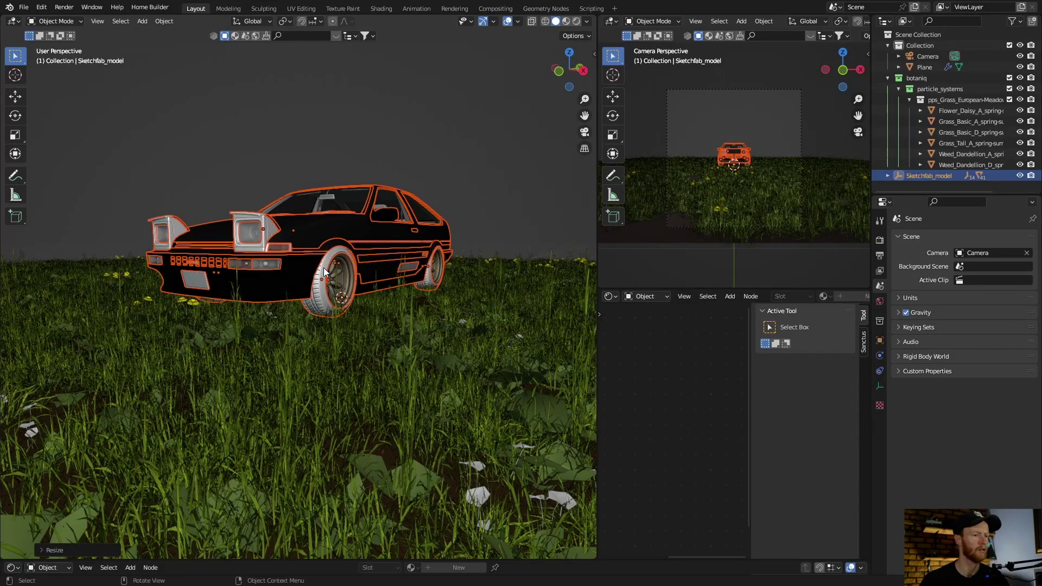
Align the camera to the current low view and set its focal length to 34 mm
click(928, 55)
key(ctrl+alt+KP_0)
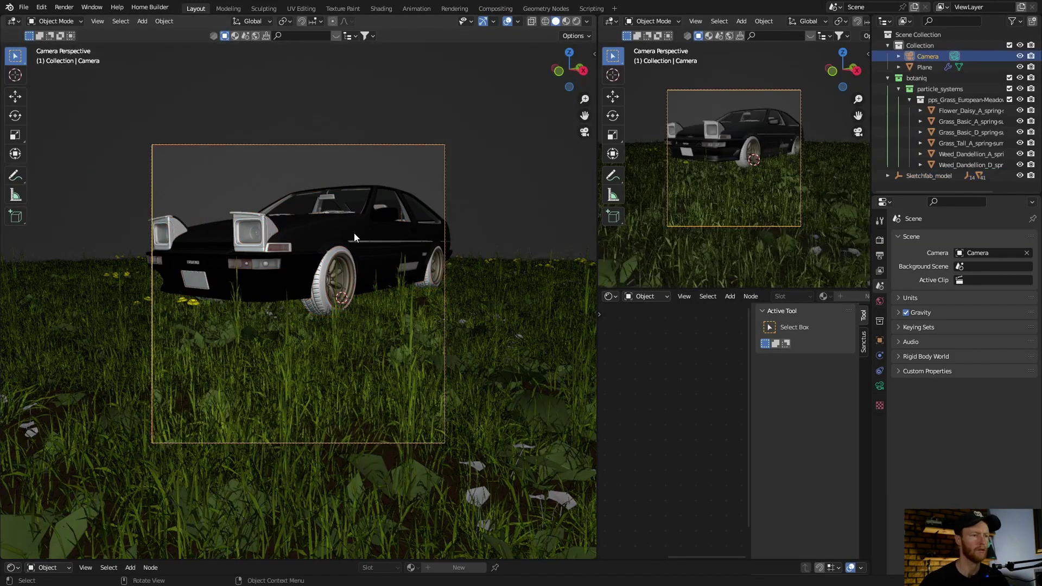
click(879, 385)
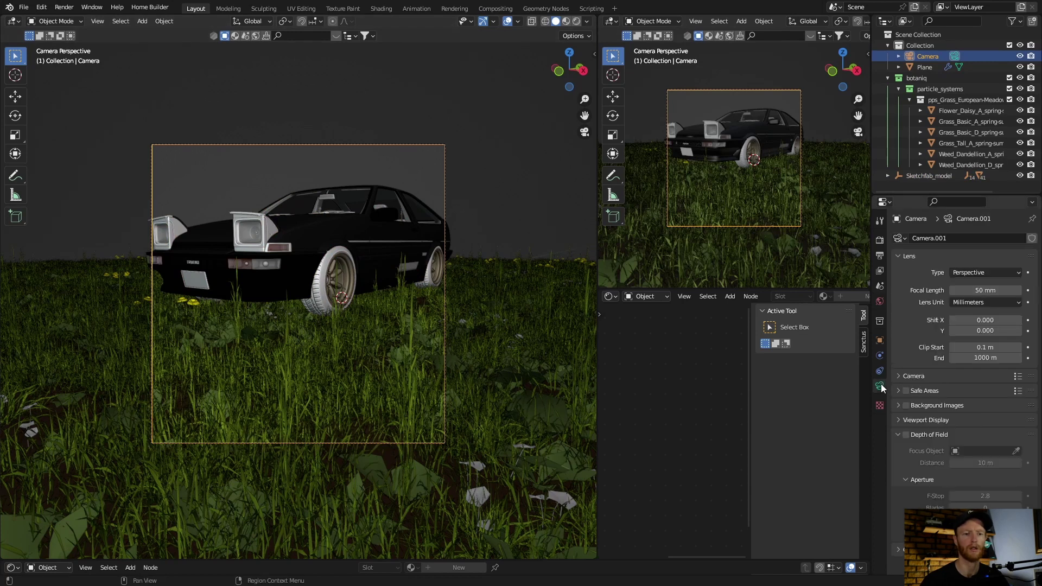
mouse_move(977, 290)
mouse_down()
mouse_move(999, 291)
mouse_move(966, 291)
mouse_up()
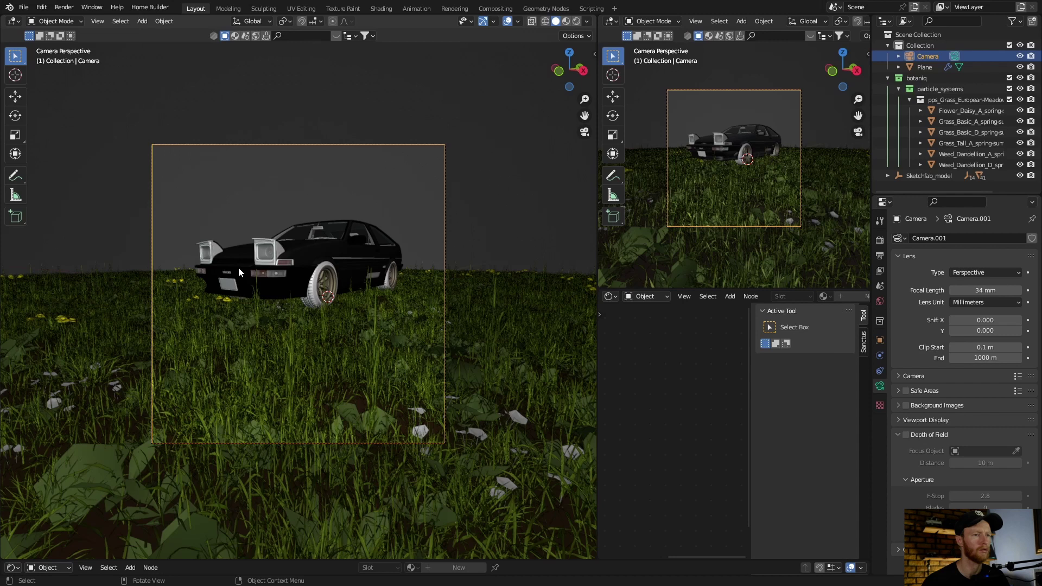
click(266, 257)
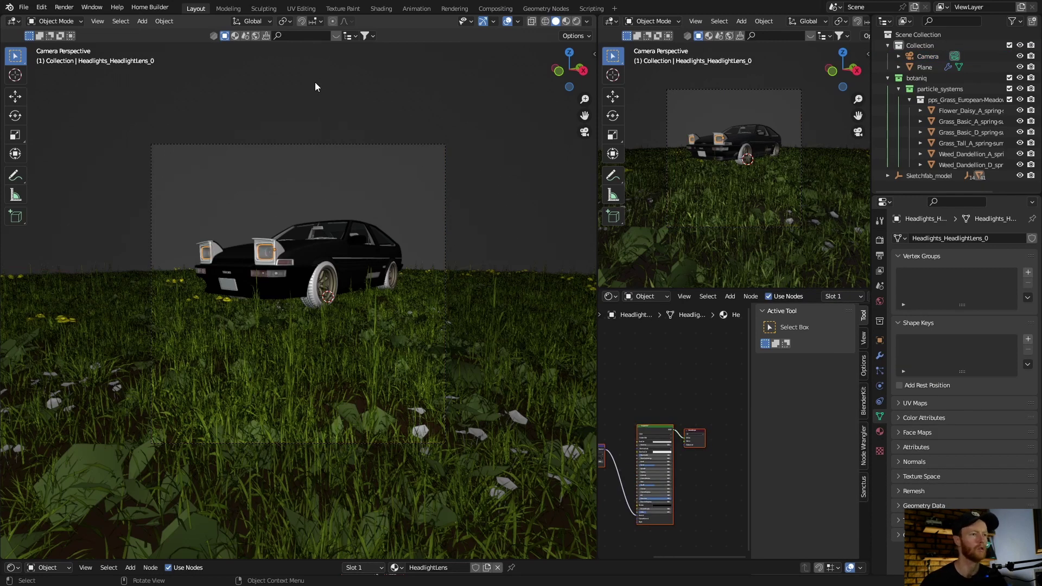
In Shading, delete the headlight lens's Normal Map and Principled BSDF nodes
click(379, 9)
key(Home)
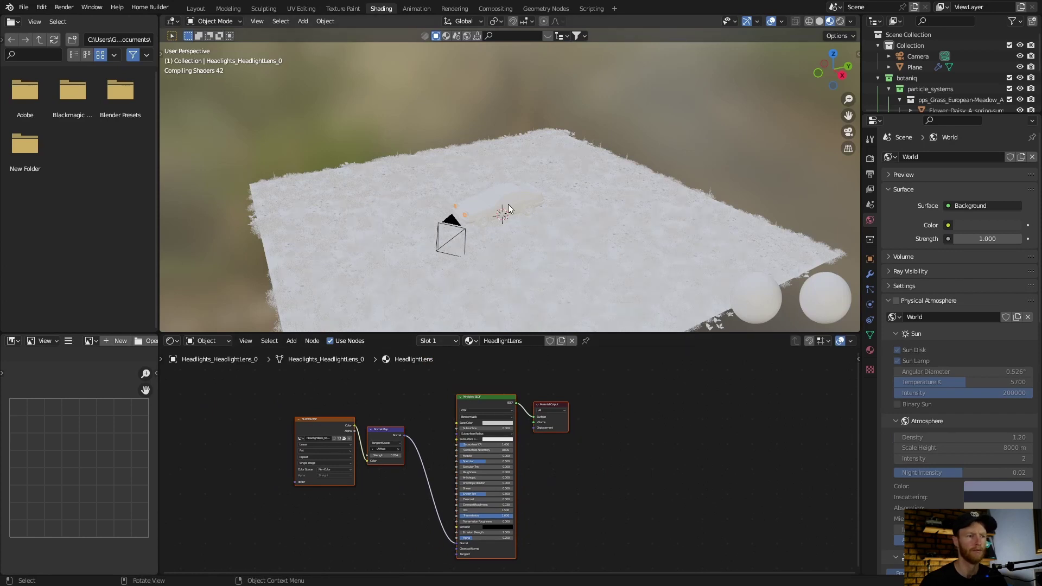
click(849, 132)
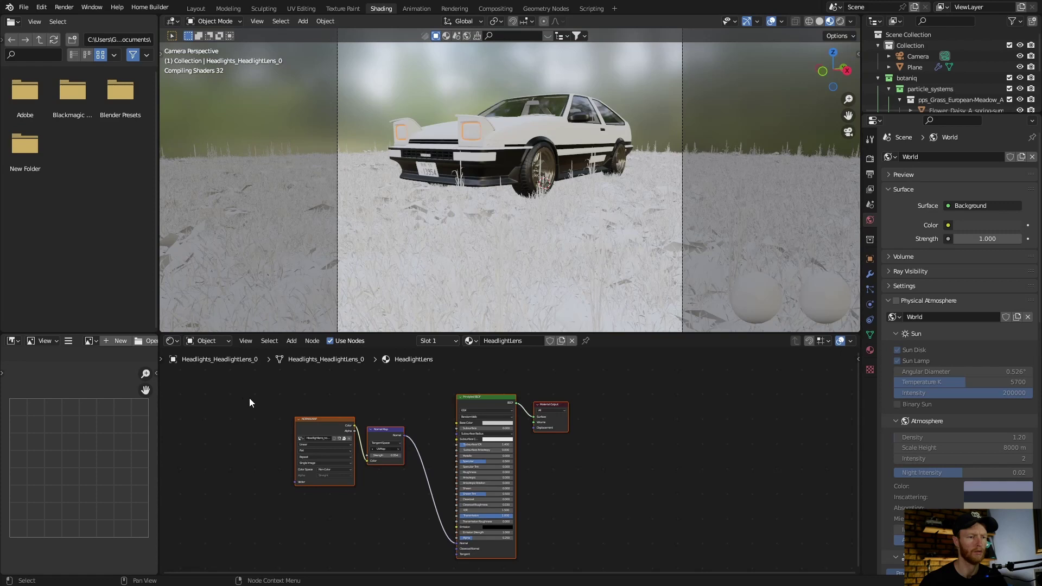
click(444, 467)
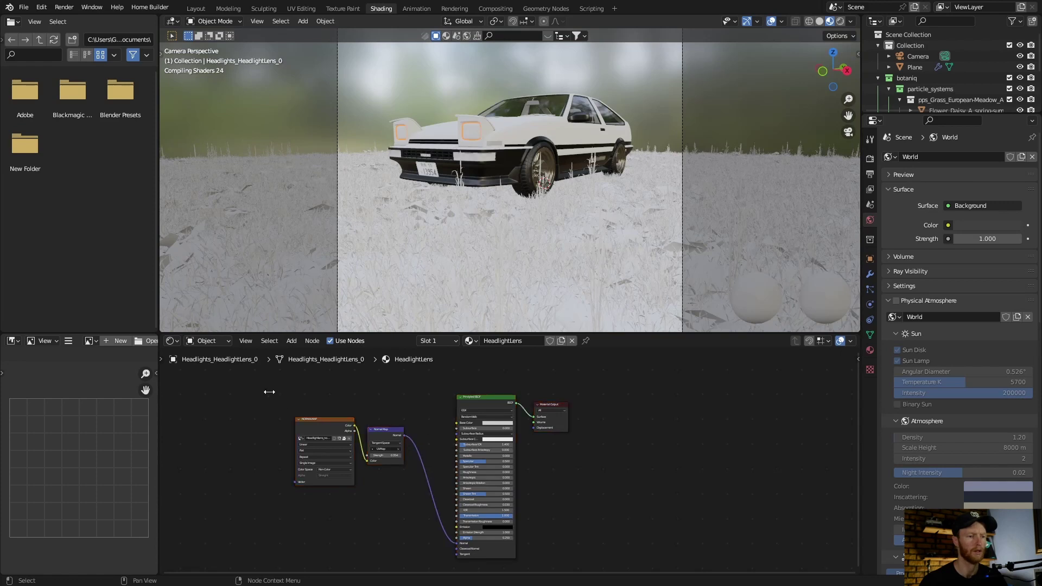
drag(269, 407, 488, 502)
key(x)
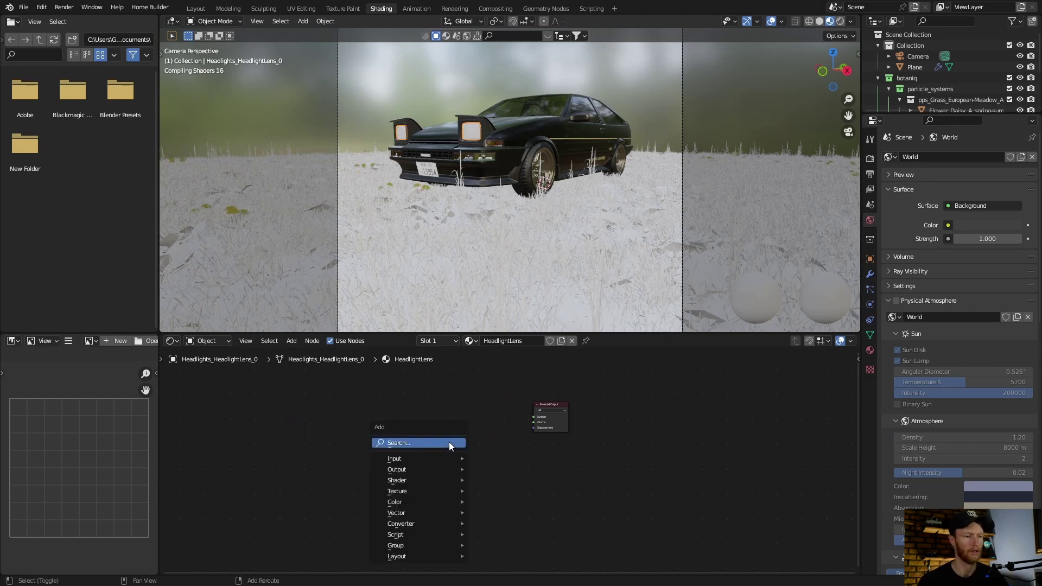
Add an Emission node and connect it to the Material Output's Surface input
key(shift+a)
text(emi)
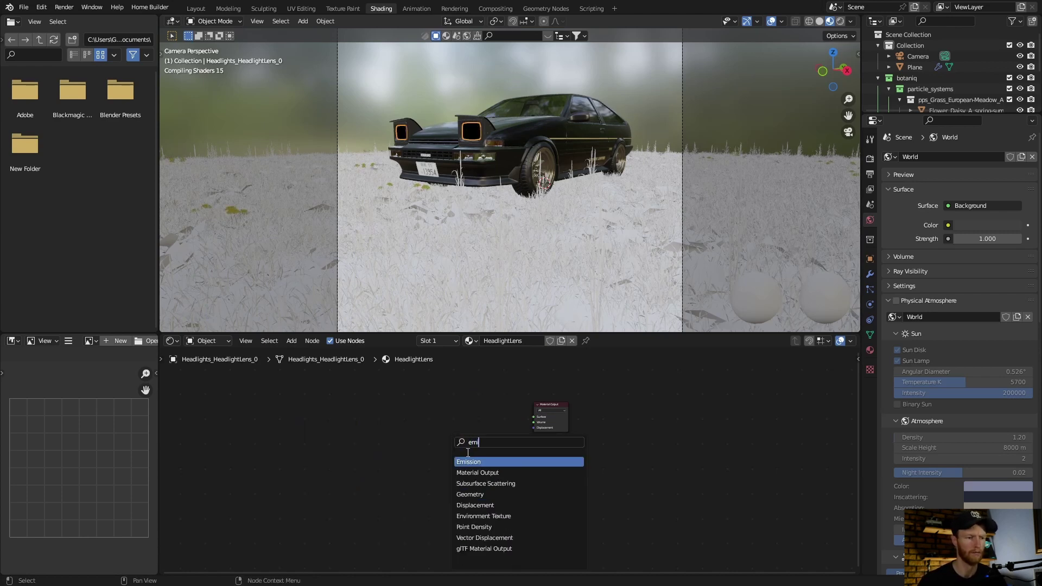
key(Return)
click(490, 416)
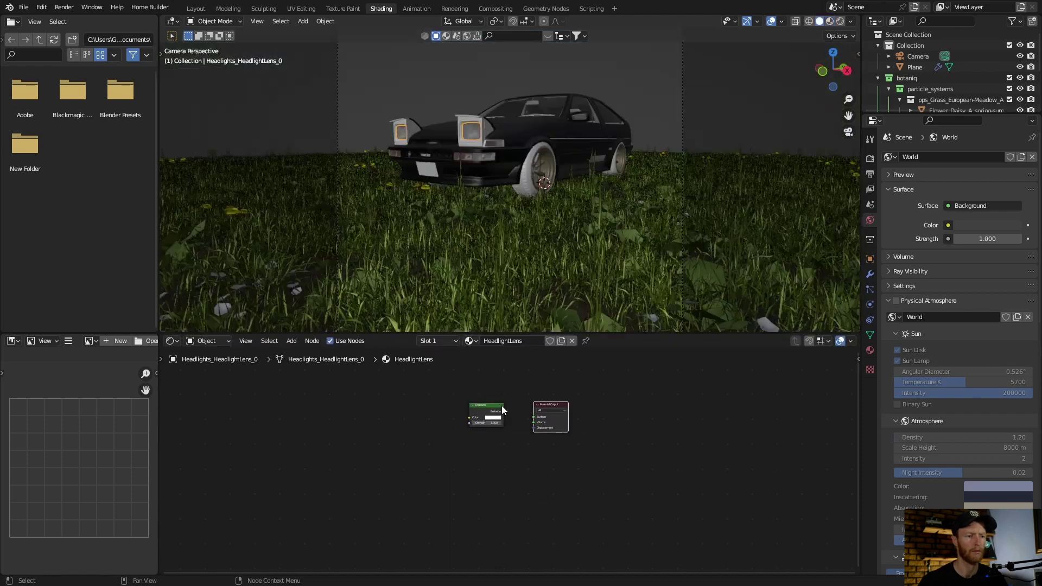
scroll(507, 413, up, 1)
drag(504, 399, 540, 405)
Apply BlenderKit's 'Ridged Altocumulus, Sunrise Skydome' HDRI at 2048 as the world sky
click(196, 8)
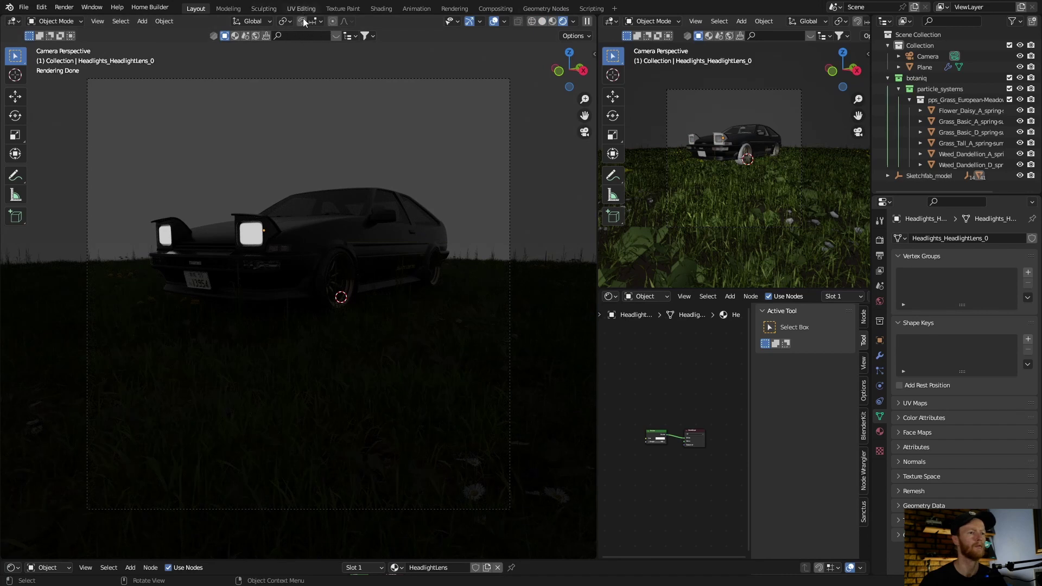
click(253, 35)
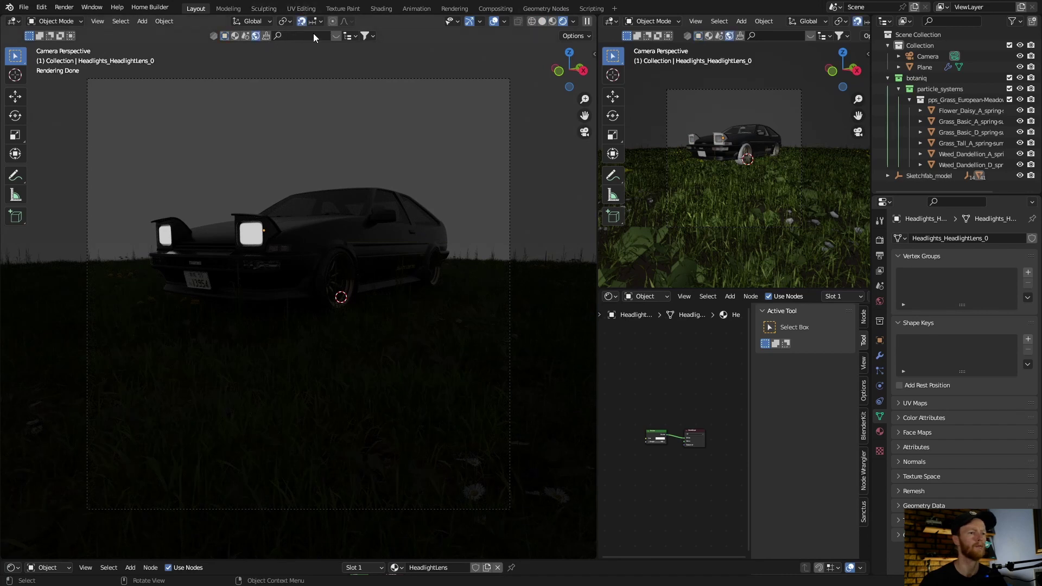
drag(124, 106, 148, 244)
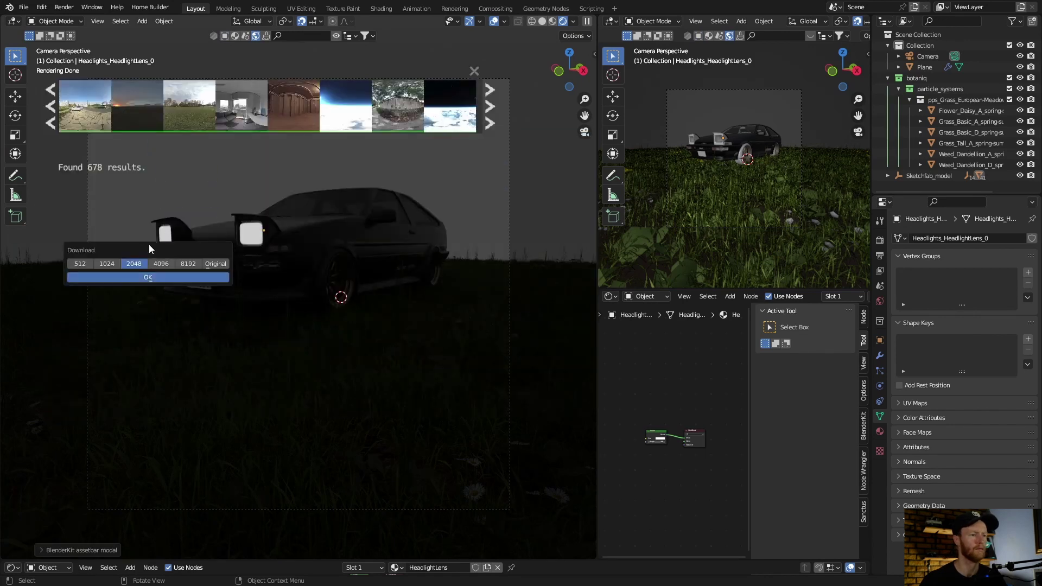
click(138, 276)
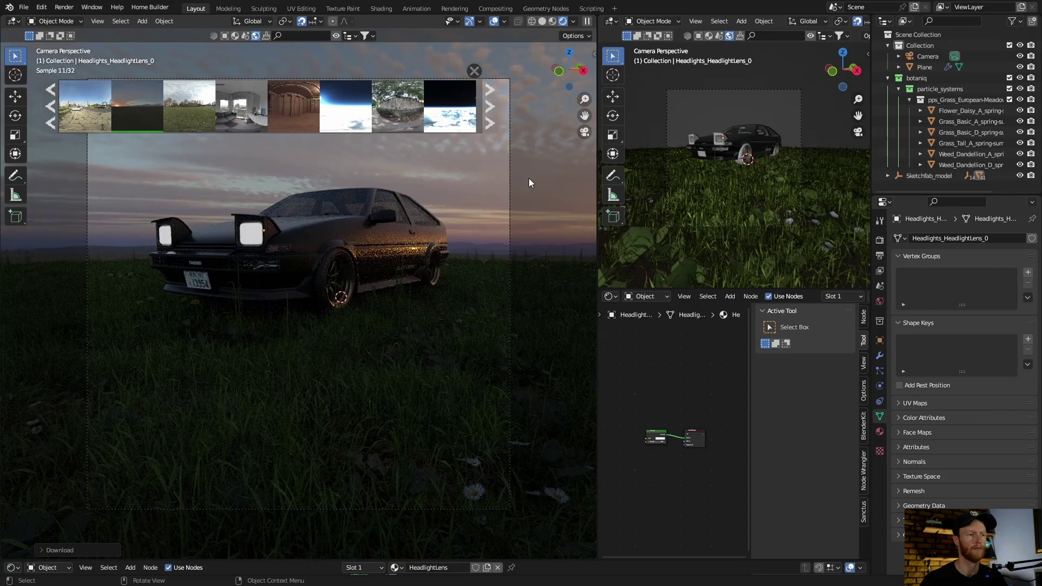
click(475, 71)
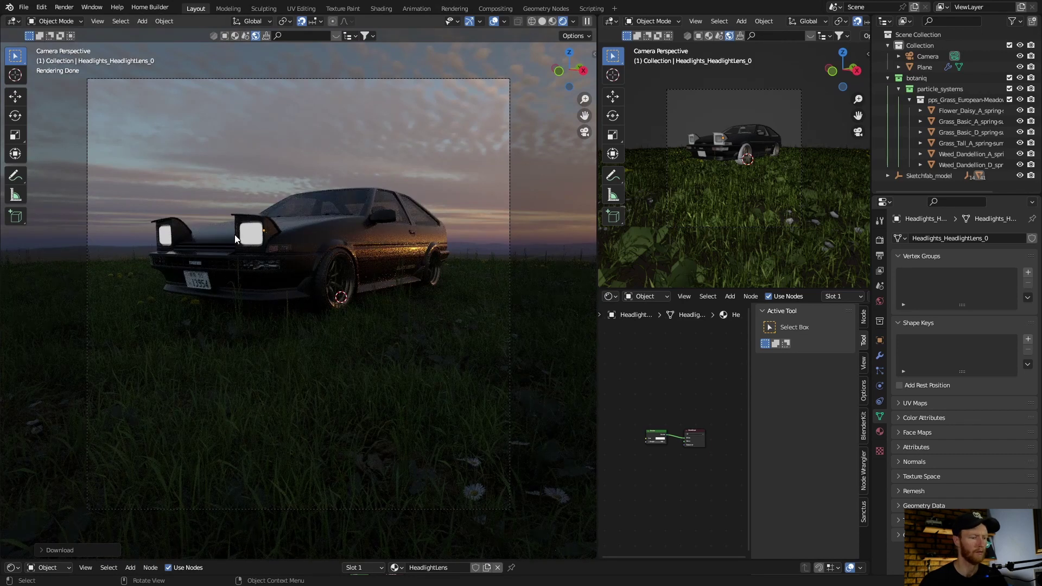
key(shift+a)
Add a cube and scale it up to enclose the whole scene
mouse_move(213, 252)
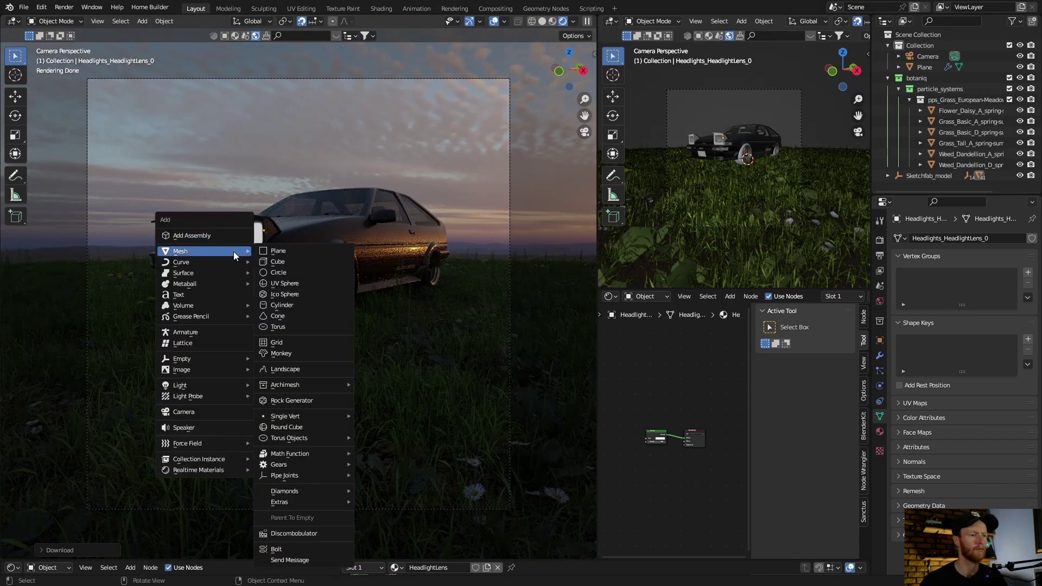
click(281, 261)
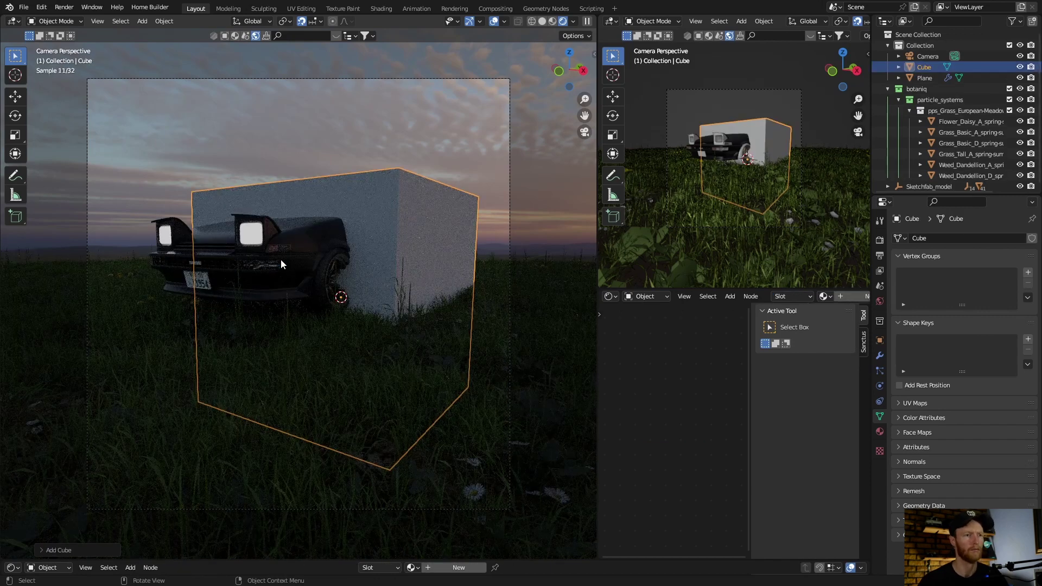
key(s)
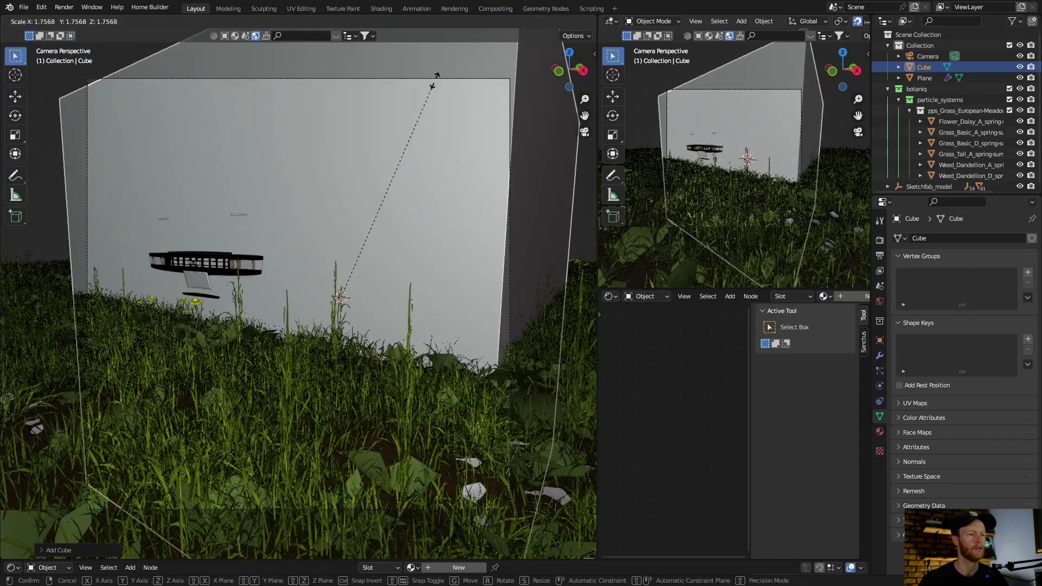
click(577, 458)
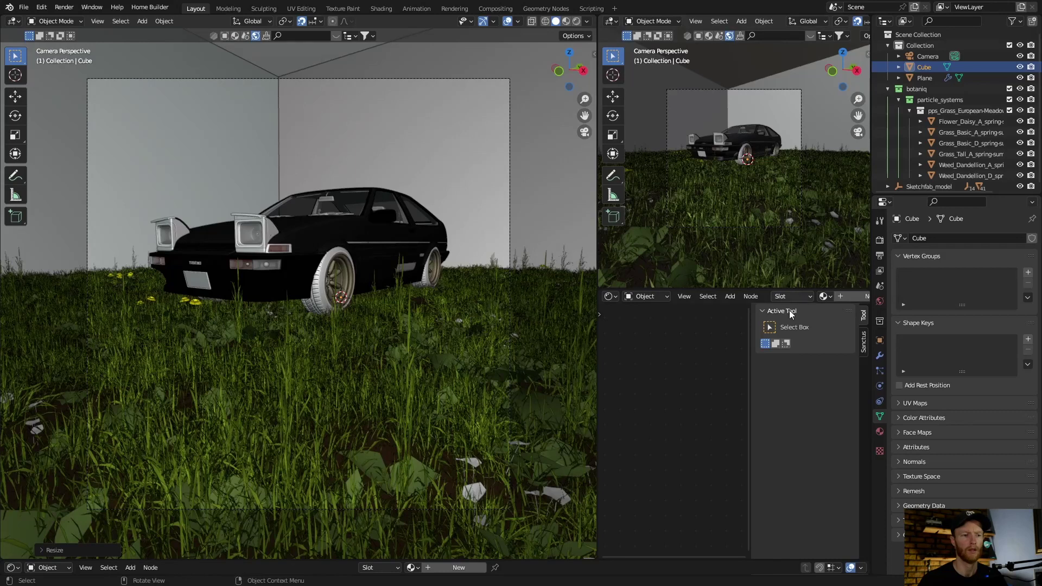
Give the cube a new material using a Principled Volume node linked to the Volume input
click(380, 9)
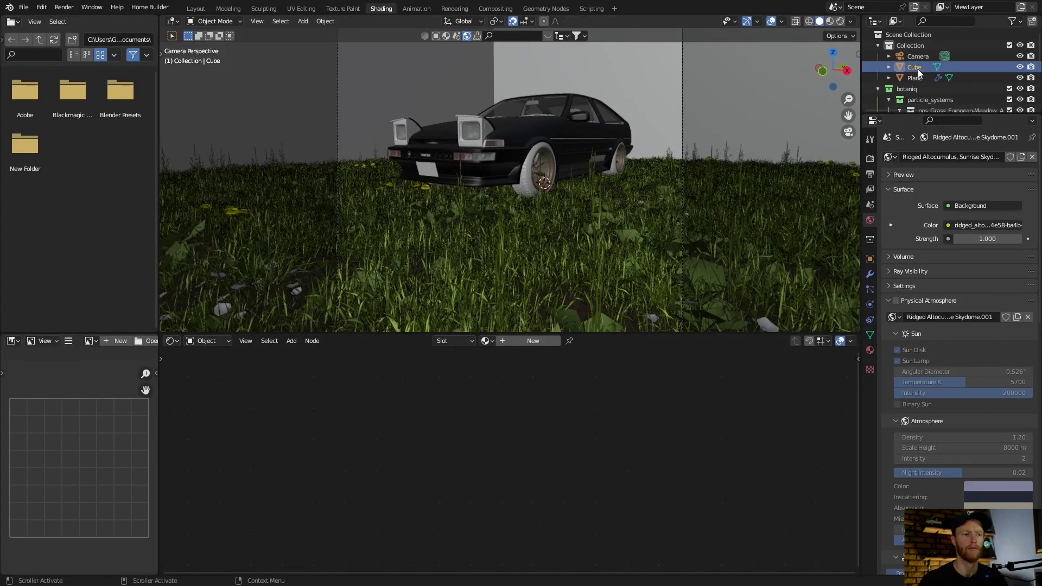
click(533, 341)
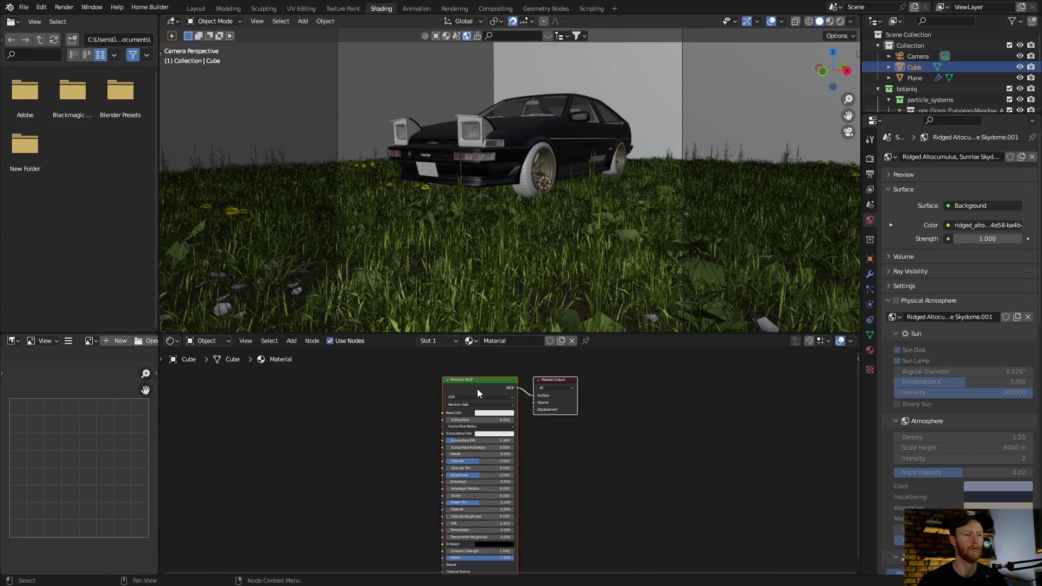
key(x)
key(shift+a)
text(pri)
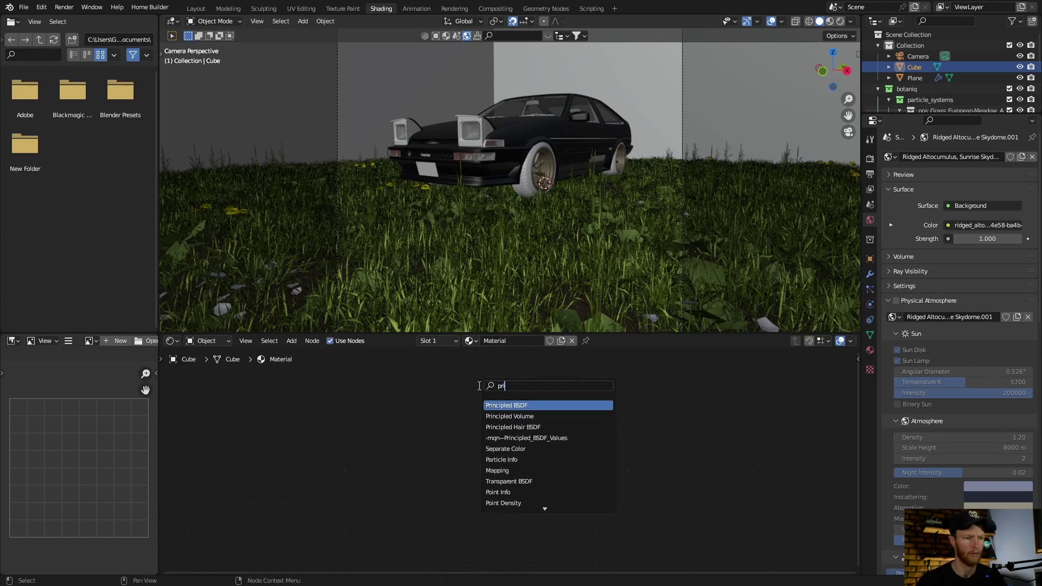
click(498, 416)
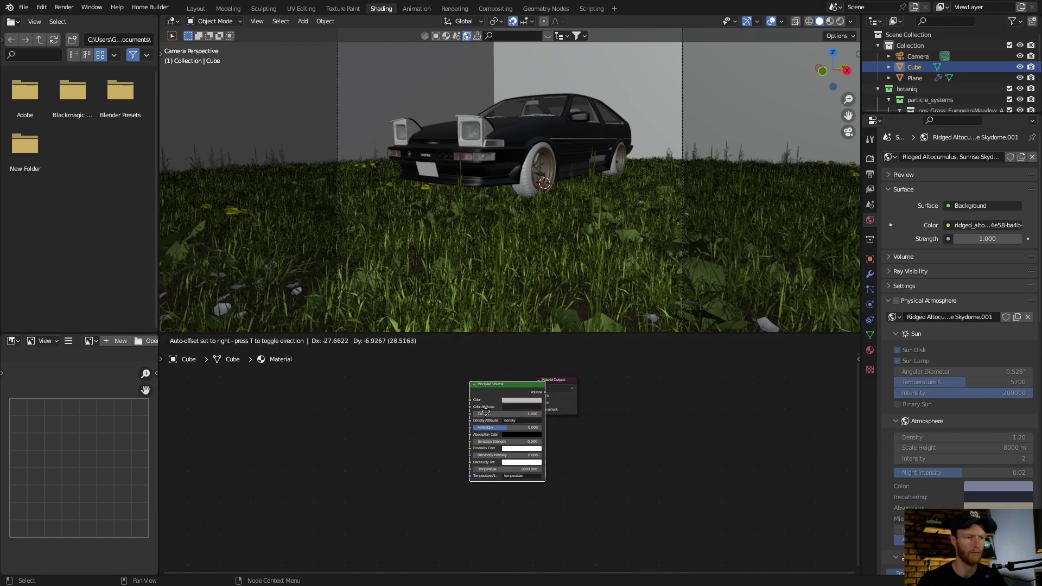
key(g)
click(478, 395)
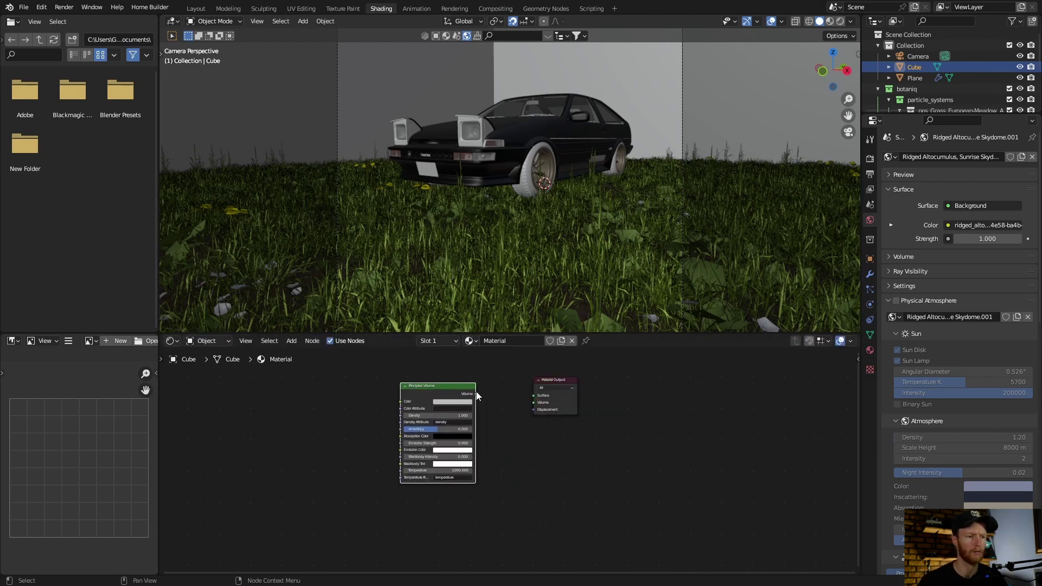
drag(475, 394, 533, 403)
Set the Principled Volume fog Density to 0.1
scroll(434, 417, up, 1)
double_click(426, 405)
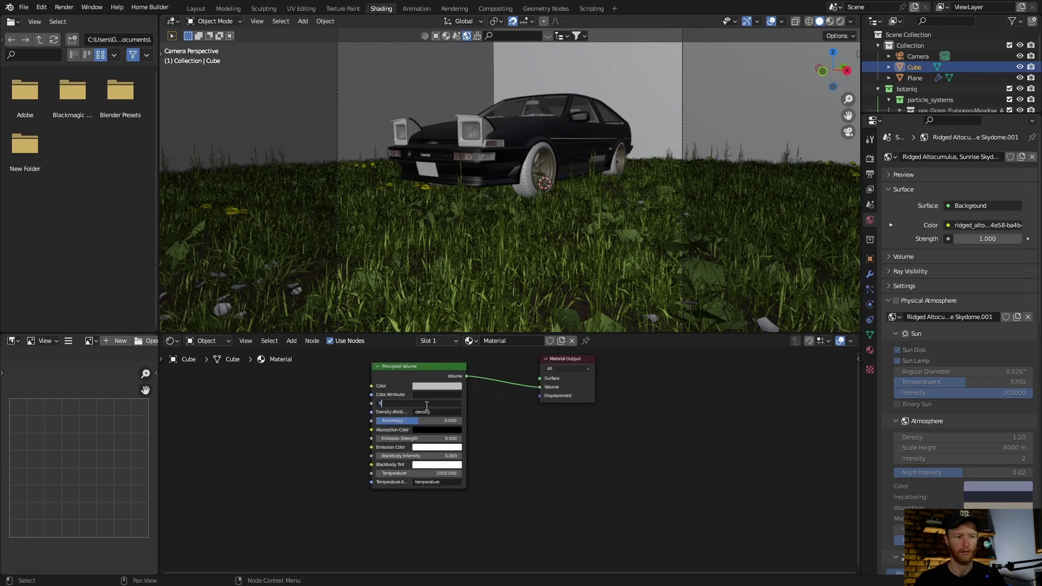
key(Return)
click(197, 8)
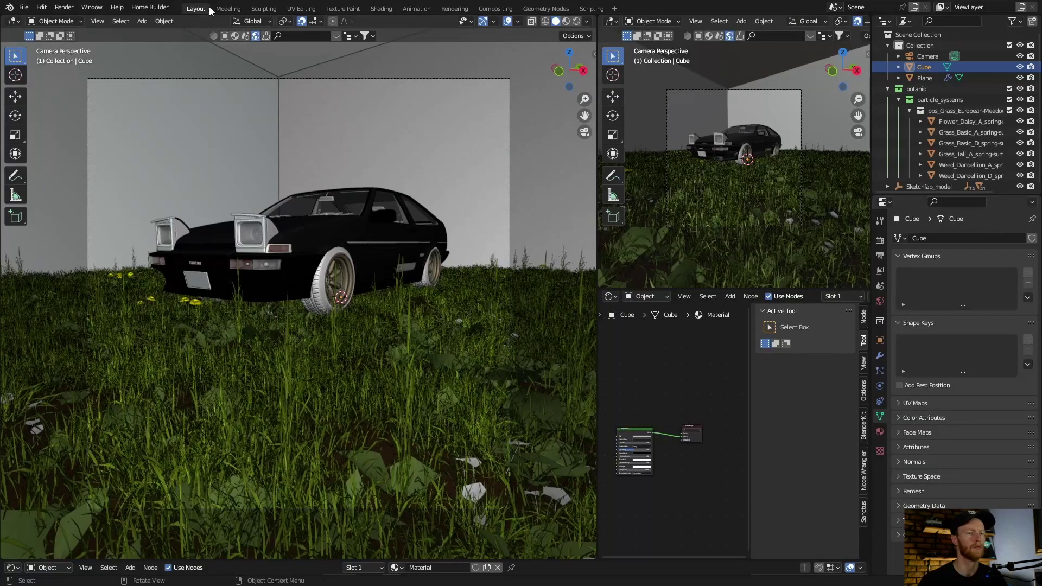
In Rendered shading, lower the world background Strength from 1.0 to 0.2
click(576, 21)
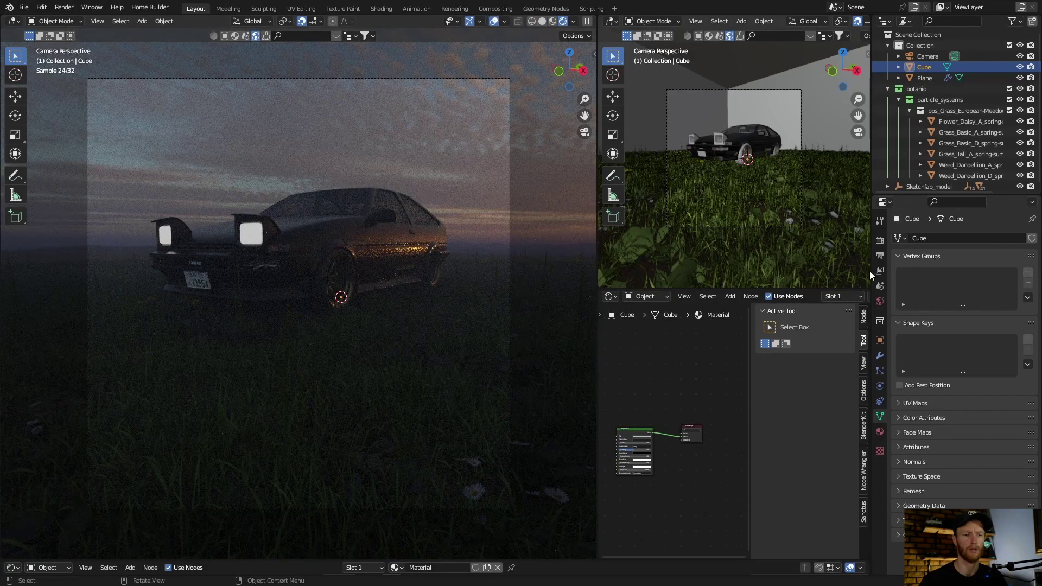
click(879, 301)
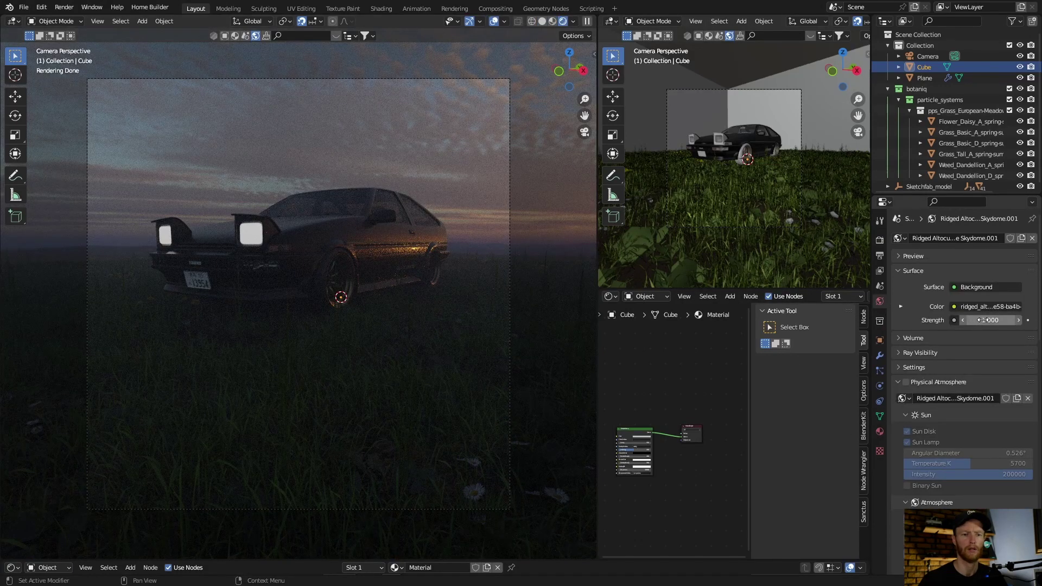
click(984, 320)
key(BackSpace)
text(0.5)
key(Return)
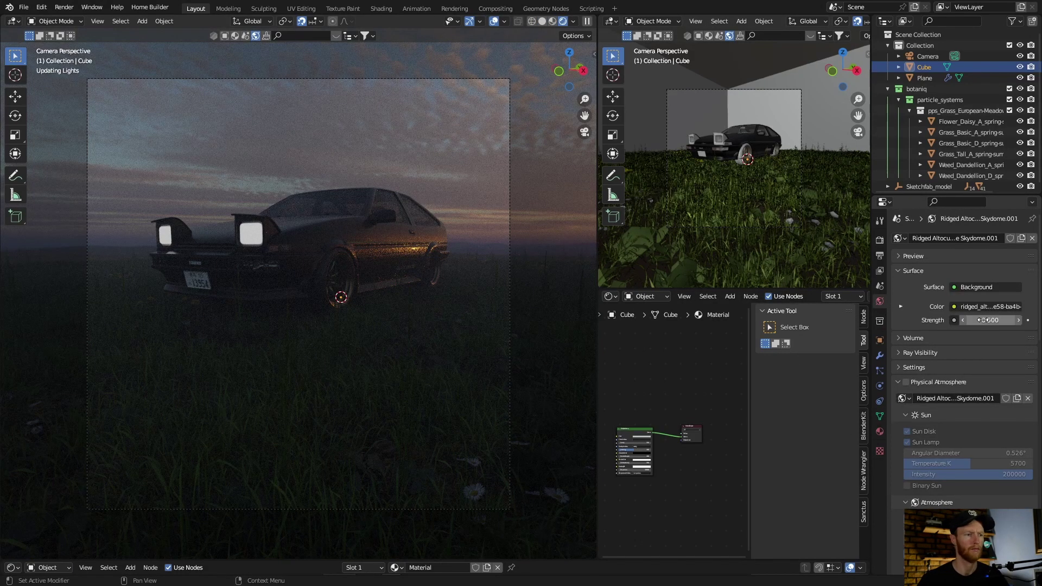
click(984, 320)
text(0.2)
key(Return)
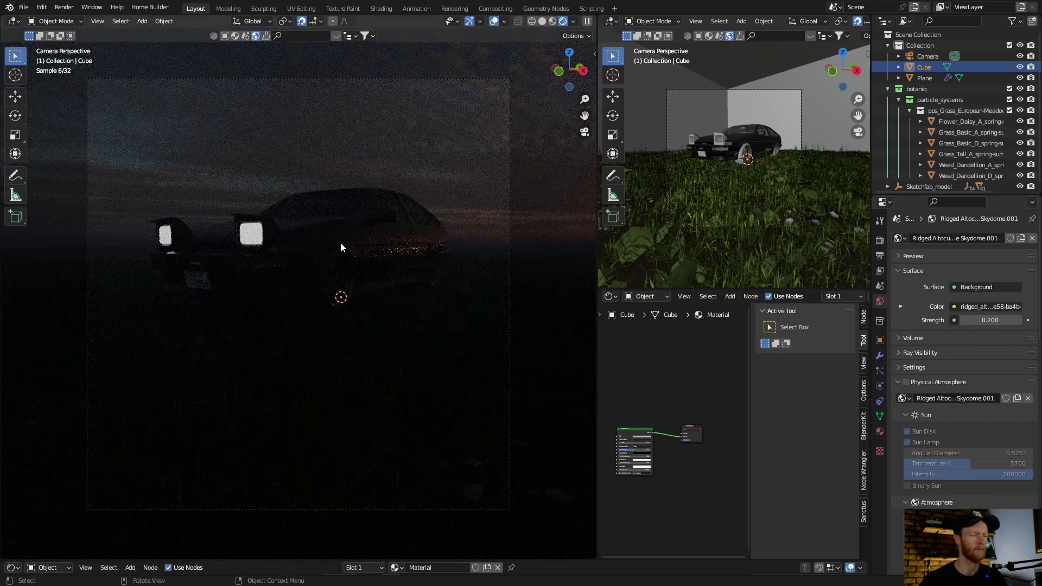
middle_drag(242, 331, 242, 331)
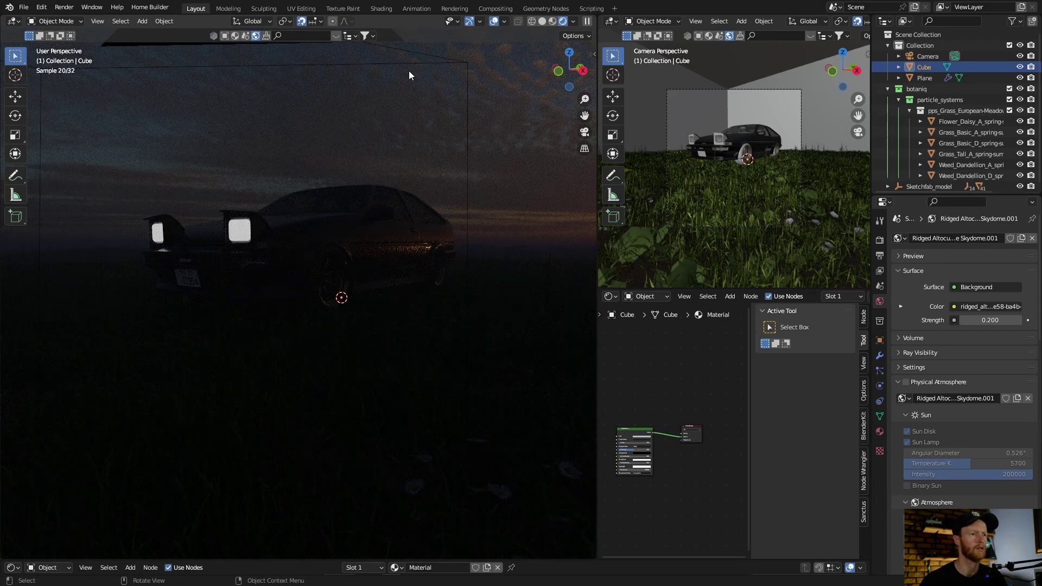
Enable compositing nodes and drop a Glare node onto the Render Layers–Composite link
click(495, 8)
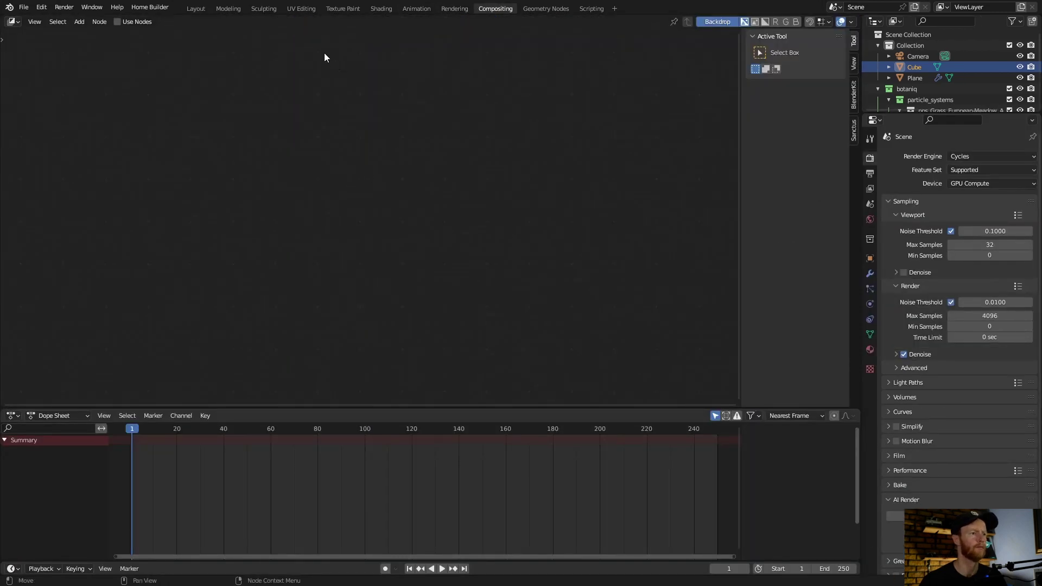
click(119, 24)
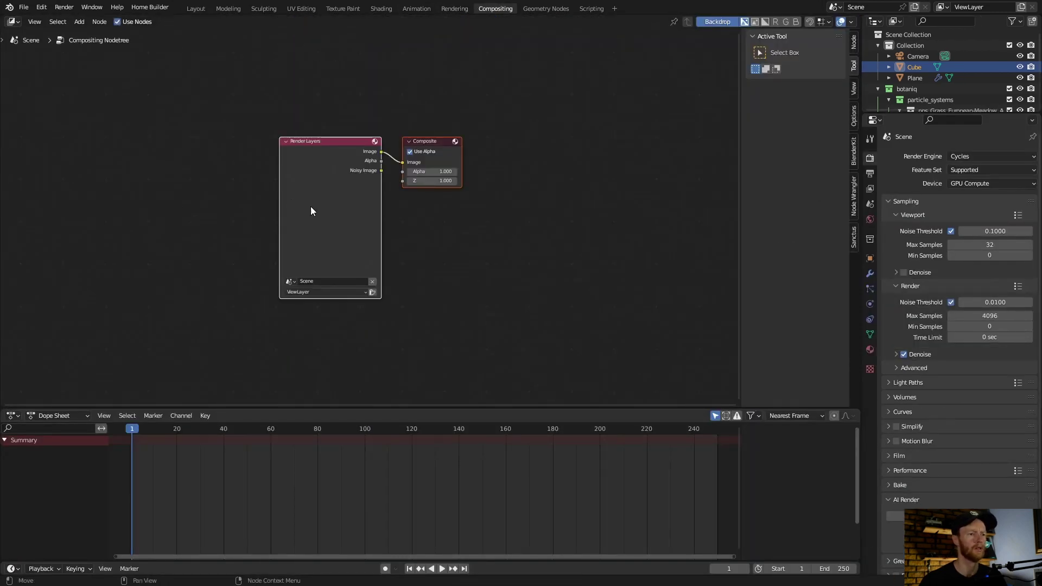
drag(404, 167, 459, 165)
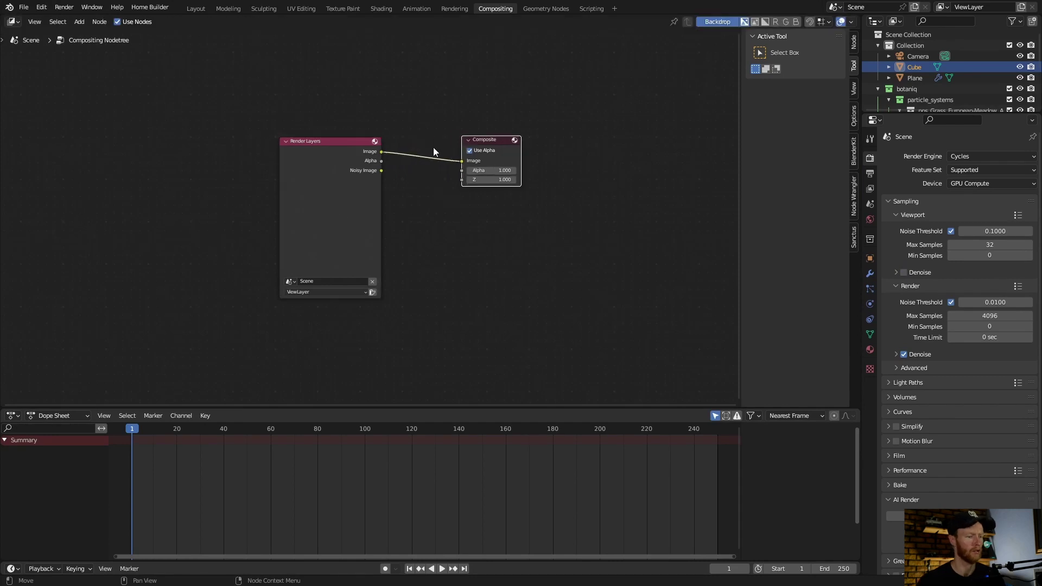
key(shift+a)
text(gl)
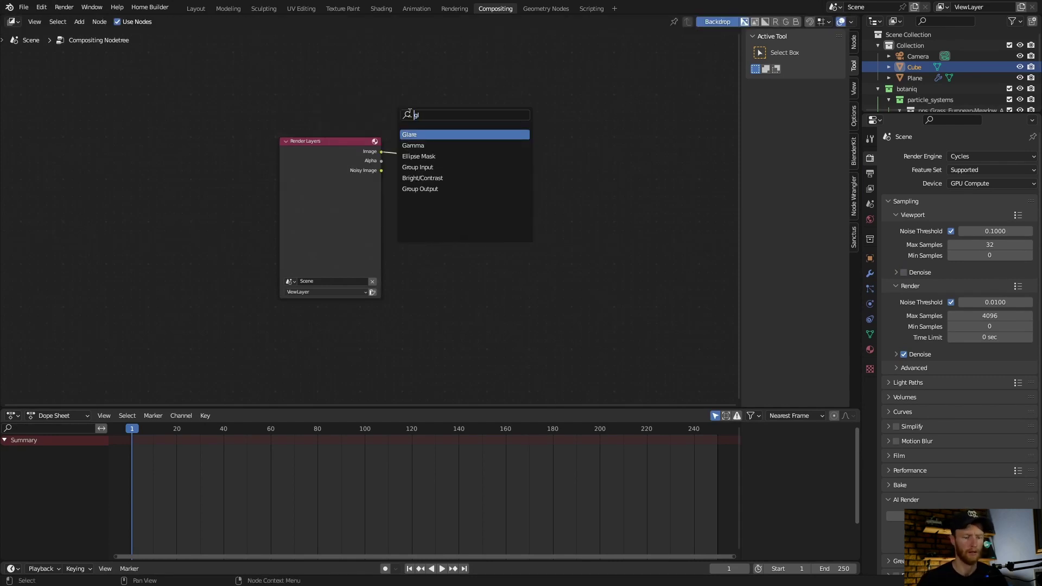
key(Down)
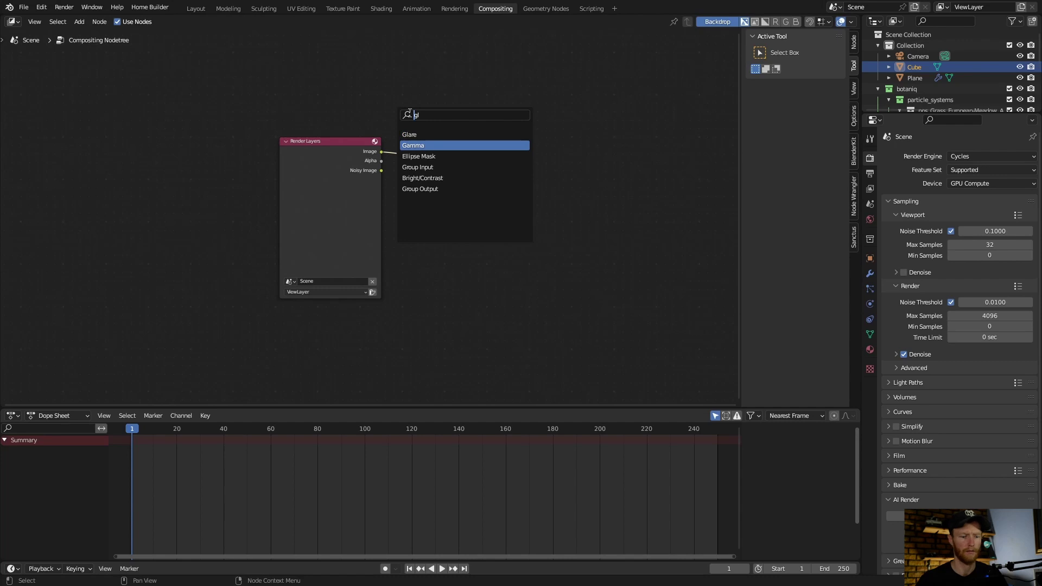
key(Up)
key(Return)
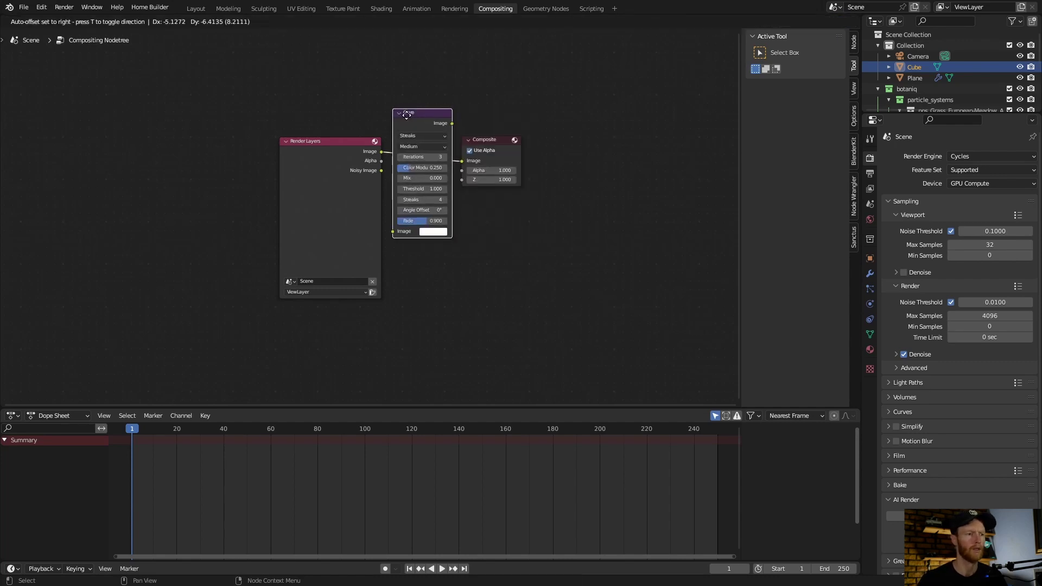
click(407, 118)
Set the Glare node's type to Fog Glow
click(432, 136)
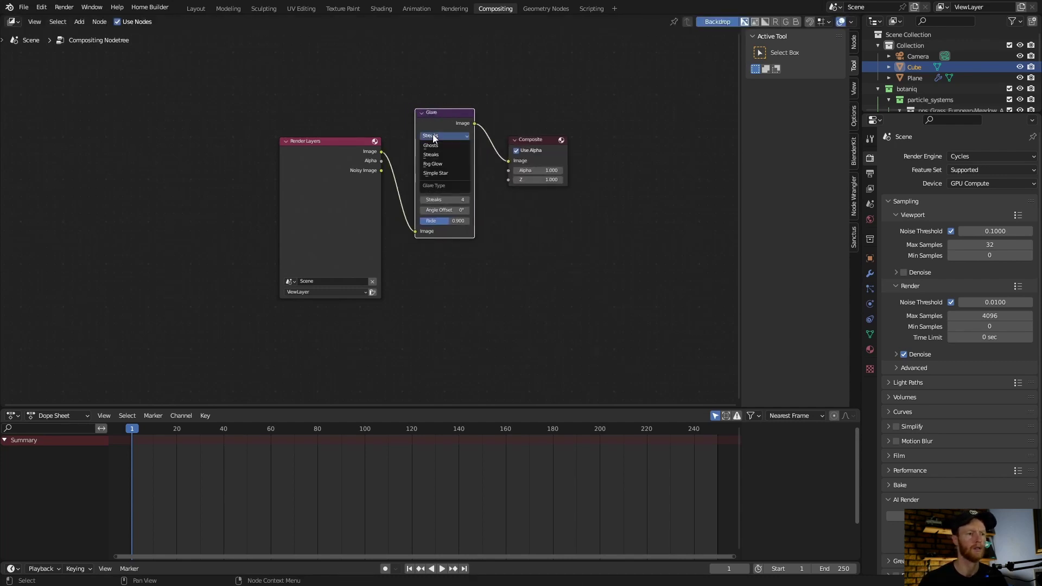
click(435, 156)
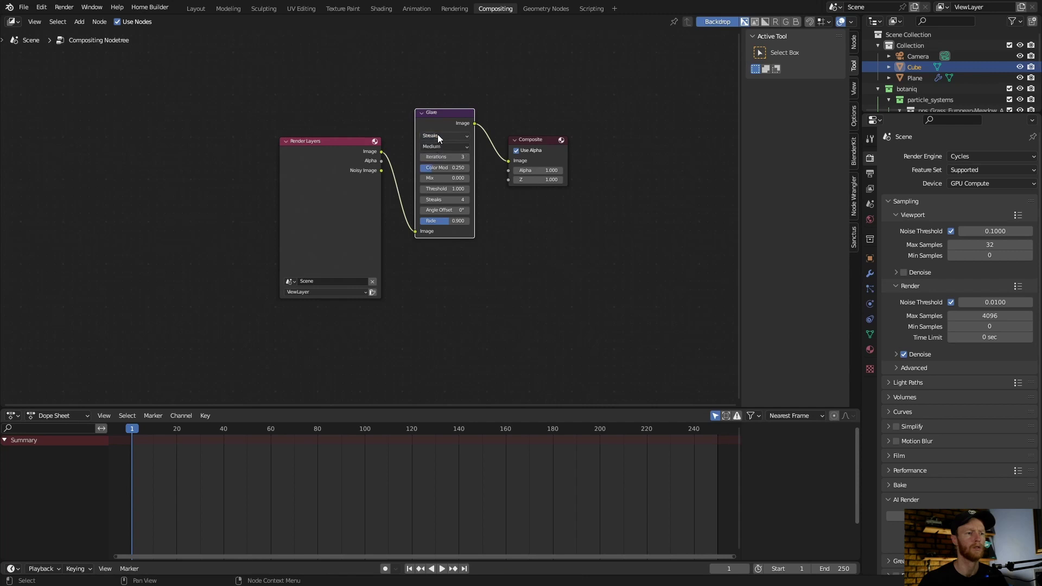
click(438, 136)
click(435, 161)
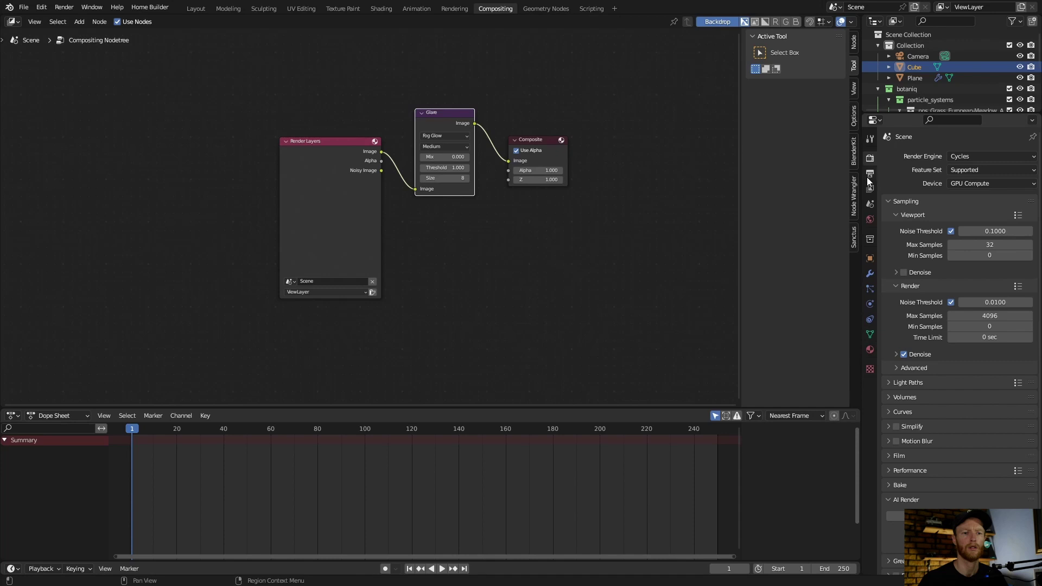
Set the render Max Samples to 300 and the Tile Size to 256
click(985, 315)
key(BackSpace)
text(300)
key(Return)
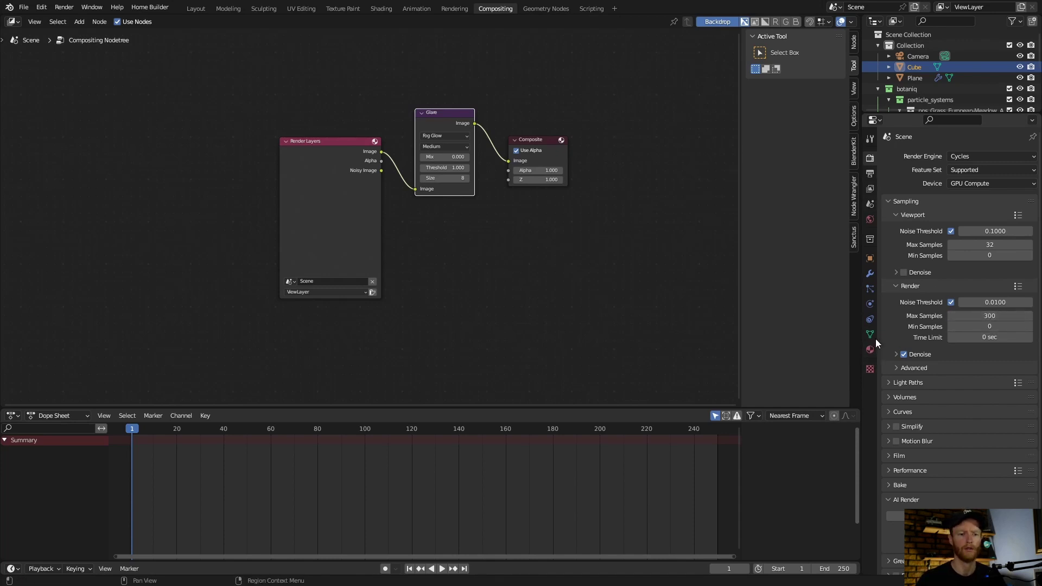
scroll(897, 331, down, 1)
click(887, 448)
scroll(890, 445, down, 3)
click(972, 470)
key(BackSpace)
key(Return)
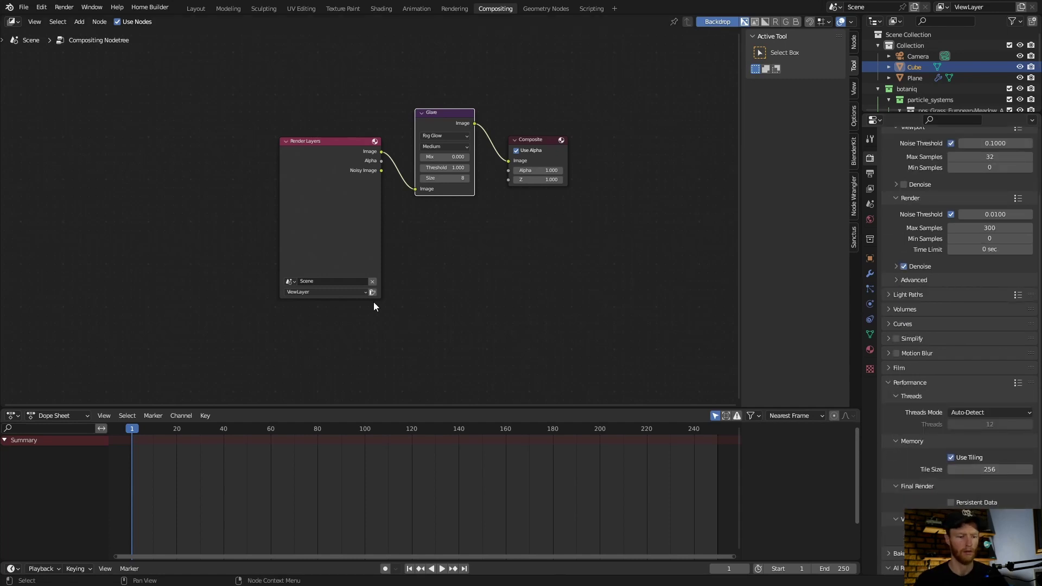
Render a test frame of the foggy, glowing car and close the result window
key(F12)
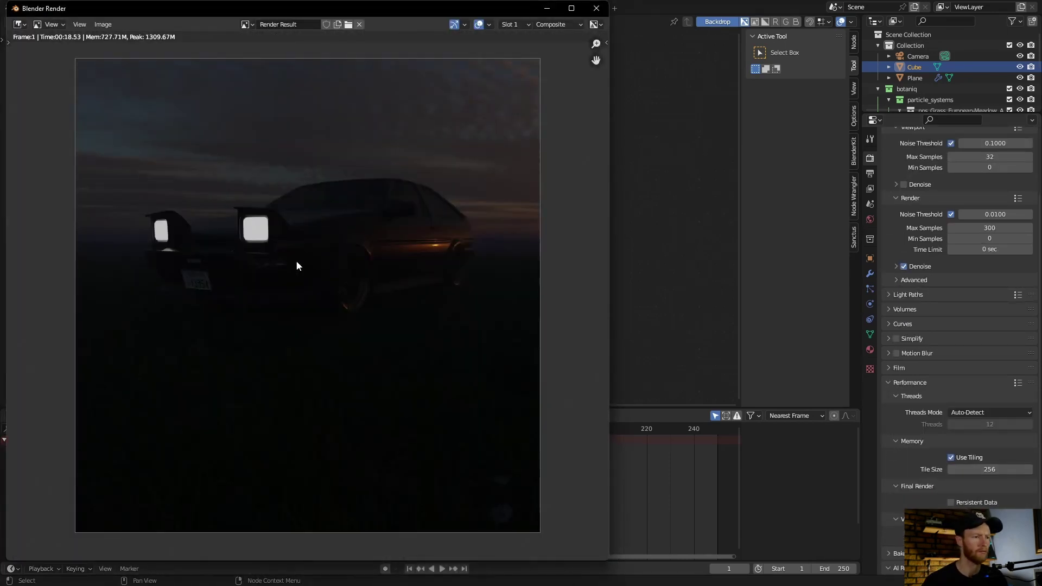
scroll(245, 255, up, 2)
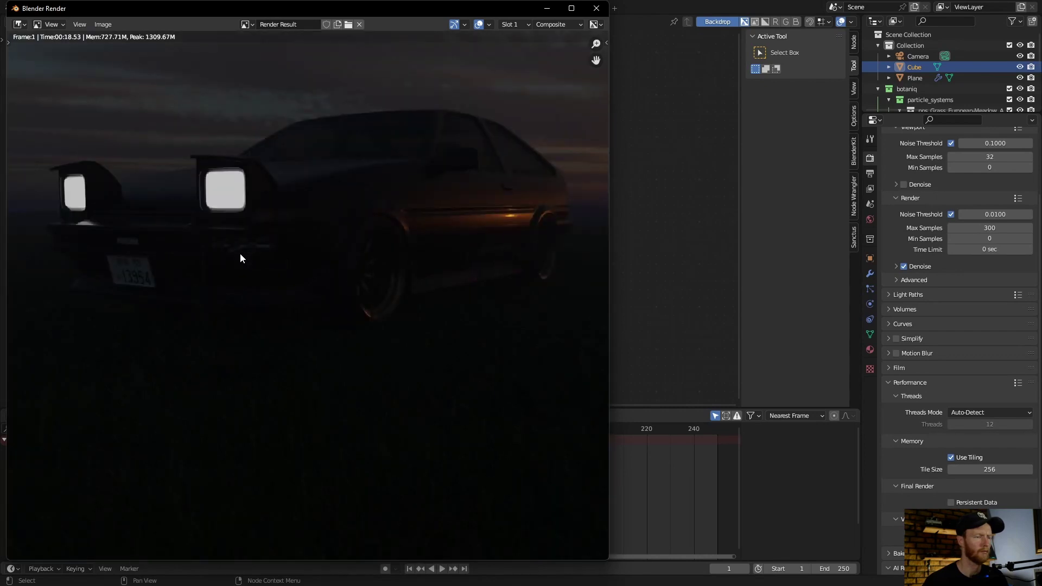
scroll(240, 253, down, 3)
scroll(246, 248, up, 4)
scroll(254, 248, down, 2)
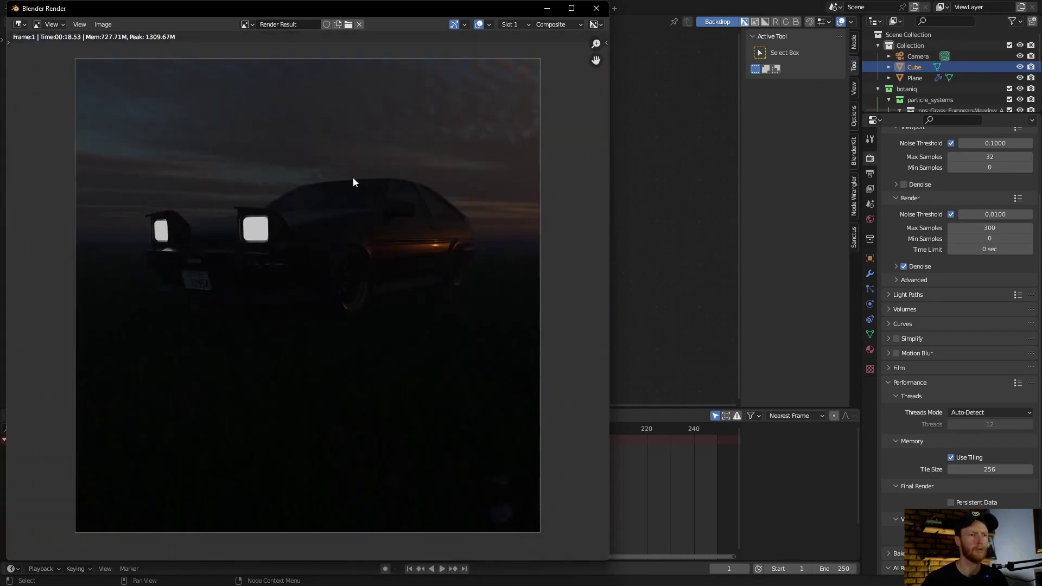
click(595, 7)
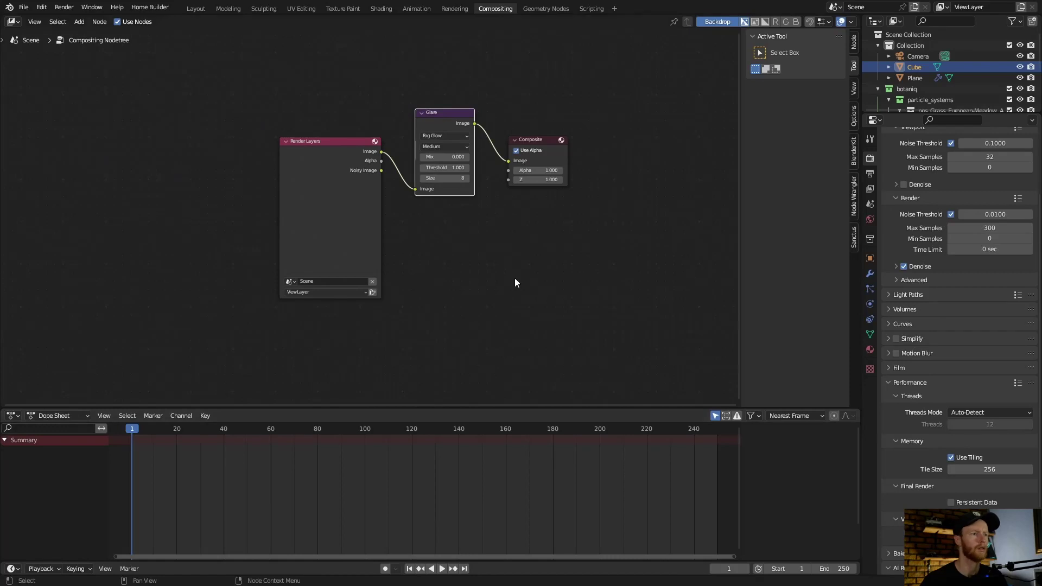
In Layout, select the right headlight lens and lower the world background strength from 0.2 to 0.1
click(195, 9)
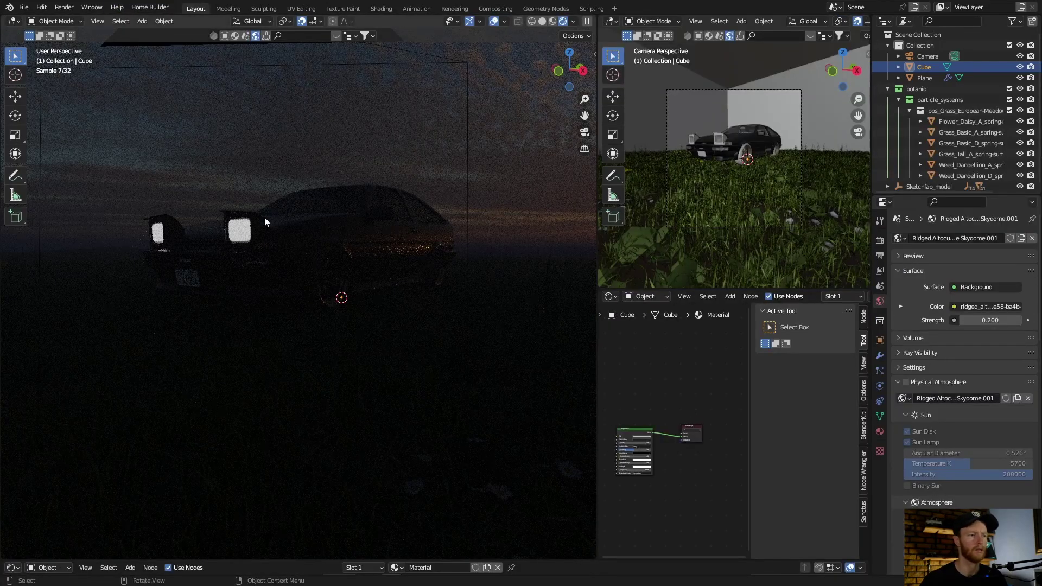
click(242, 236)
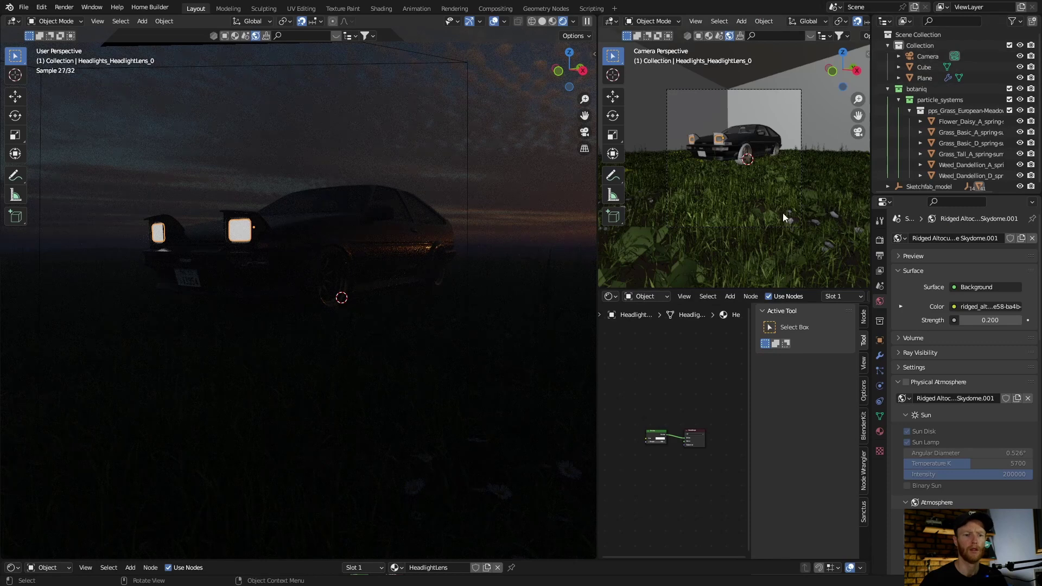
click(981, 320)
key(BackSpace)
text(0.1)
key(Return)
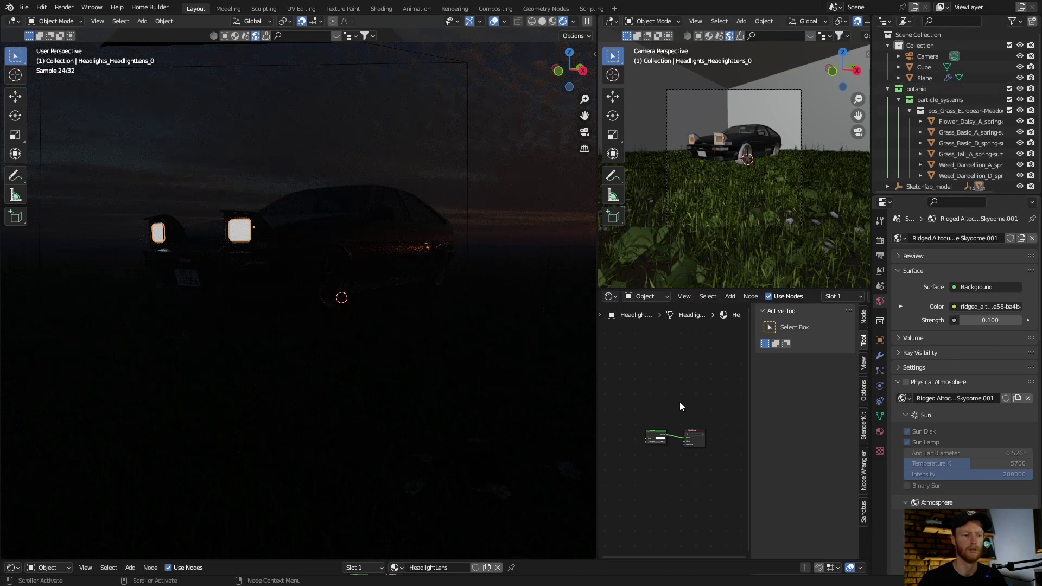
Set the headlight lens Emission node strength to 8, after briefly trying 10
scroll(679, 401, up, 6)
scroll(668, 431, up, 2)
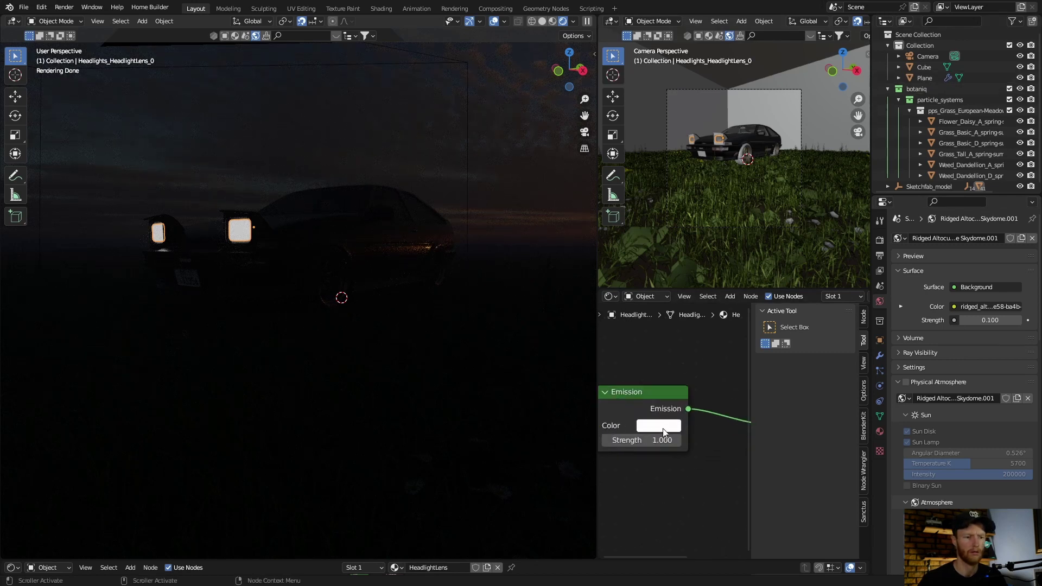
click(657, 440)
key(BackSpace)
text(10)
key(Return)
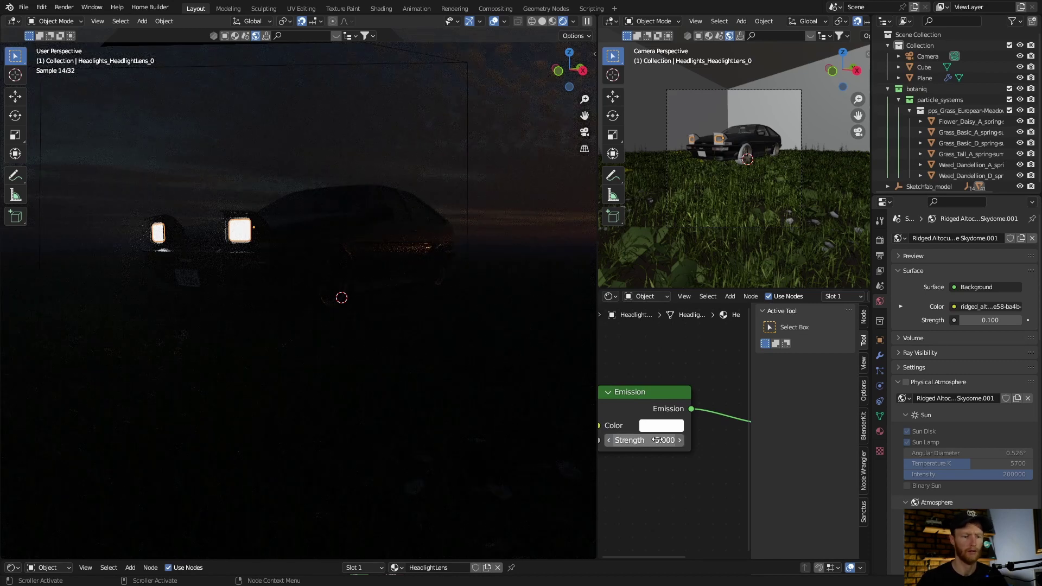
click(658, 440)
key(BackSpace)
text(8)
key(Return)
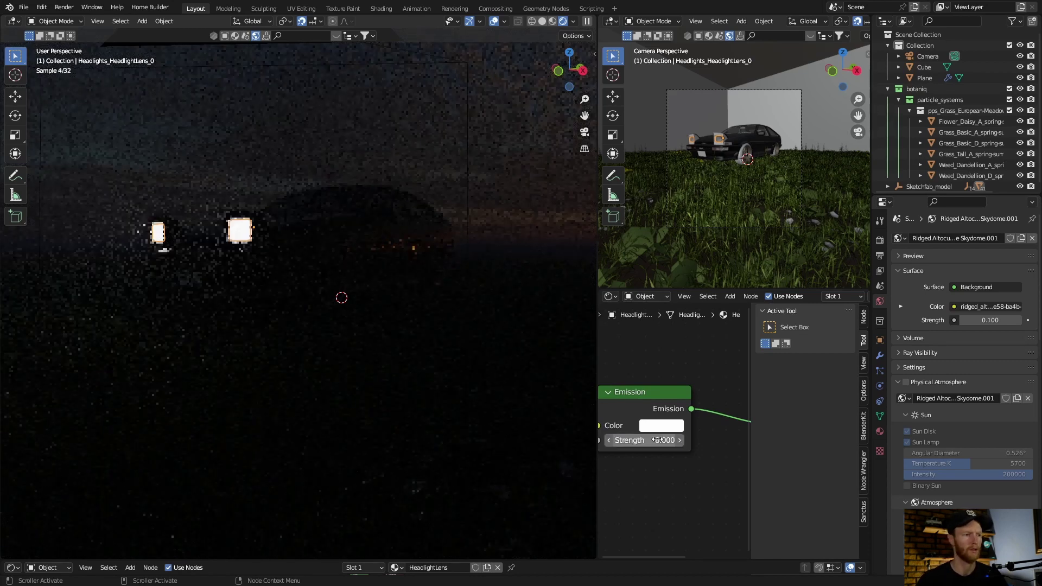
Render the frame from the Compositing workspace with Fog Glow, then bring up the render again after a Layout check
click(495, 8)
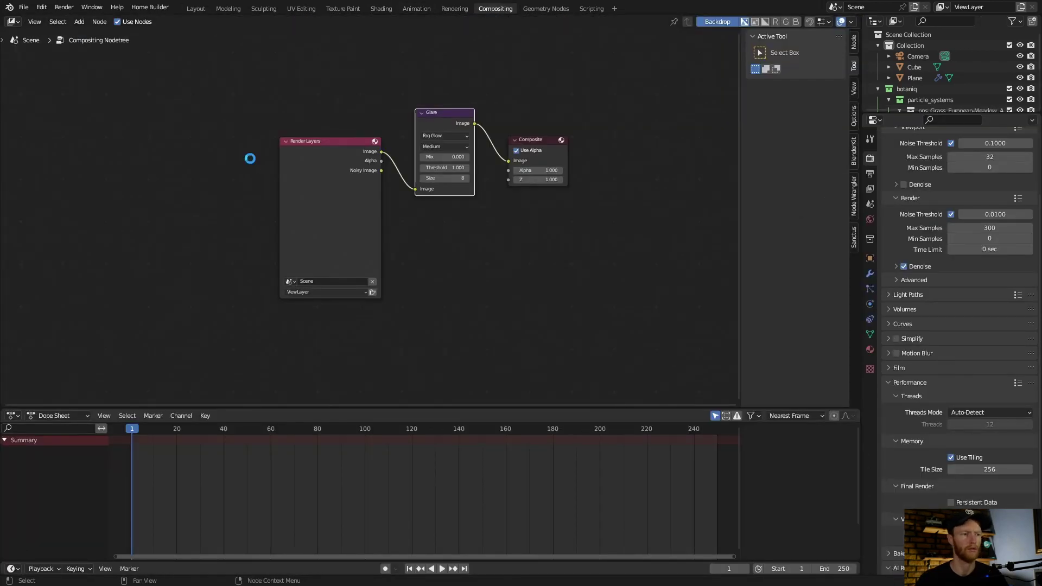
key(F12)
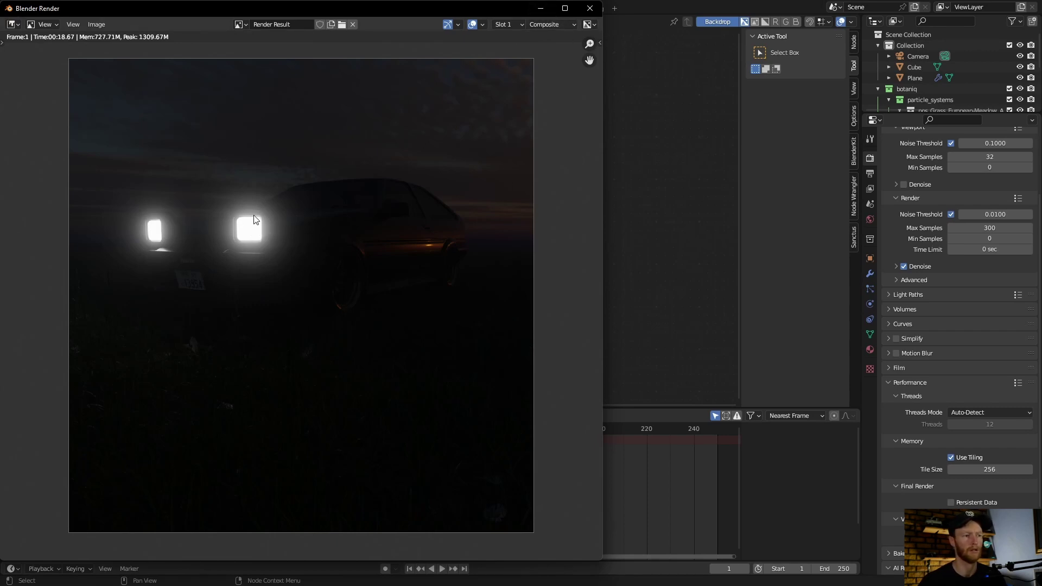
click(581, 9)
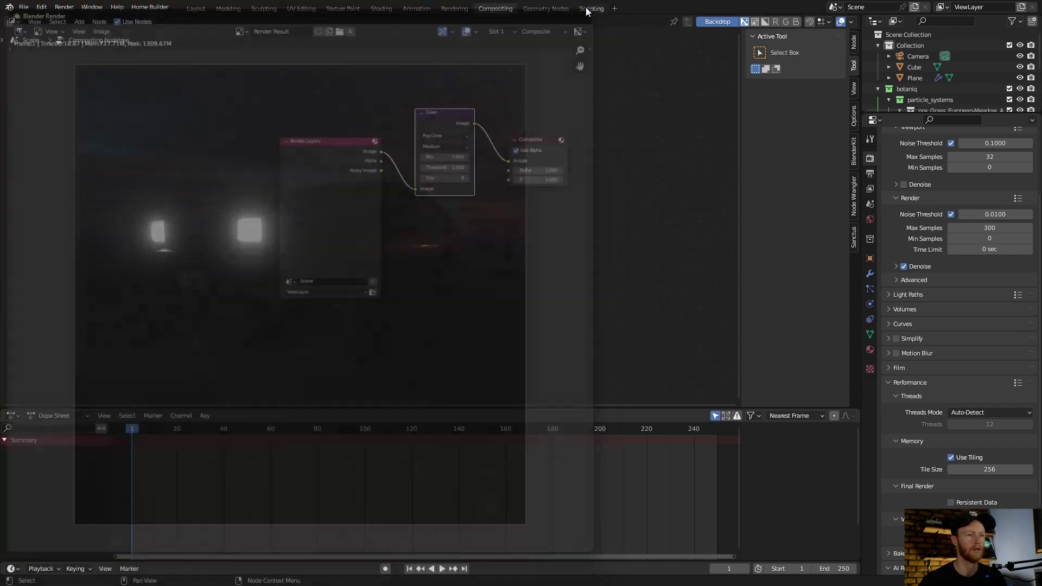
click(195, 9)
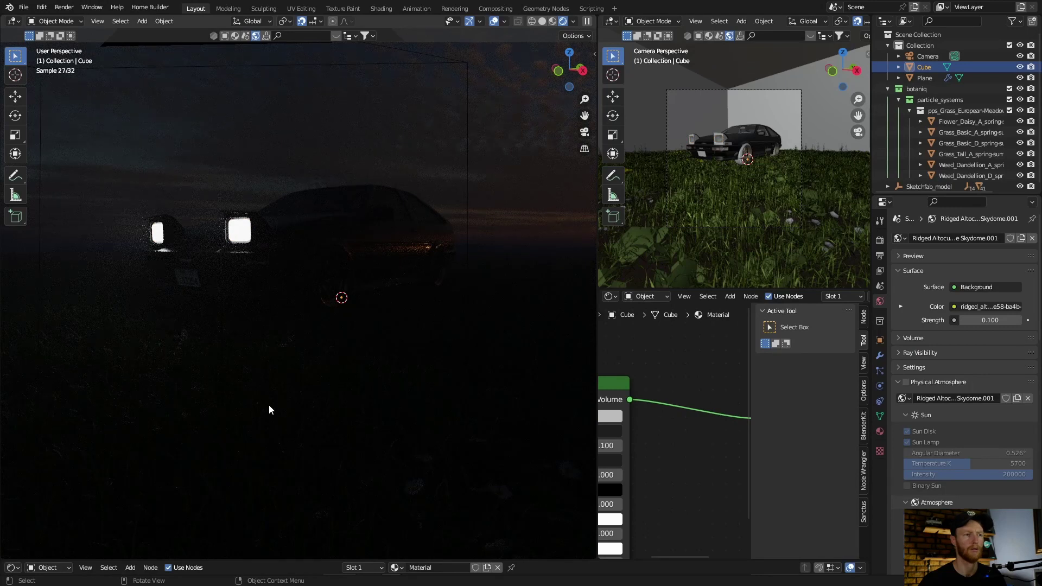
click(495, 9)
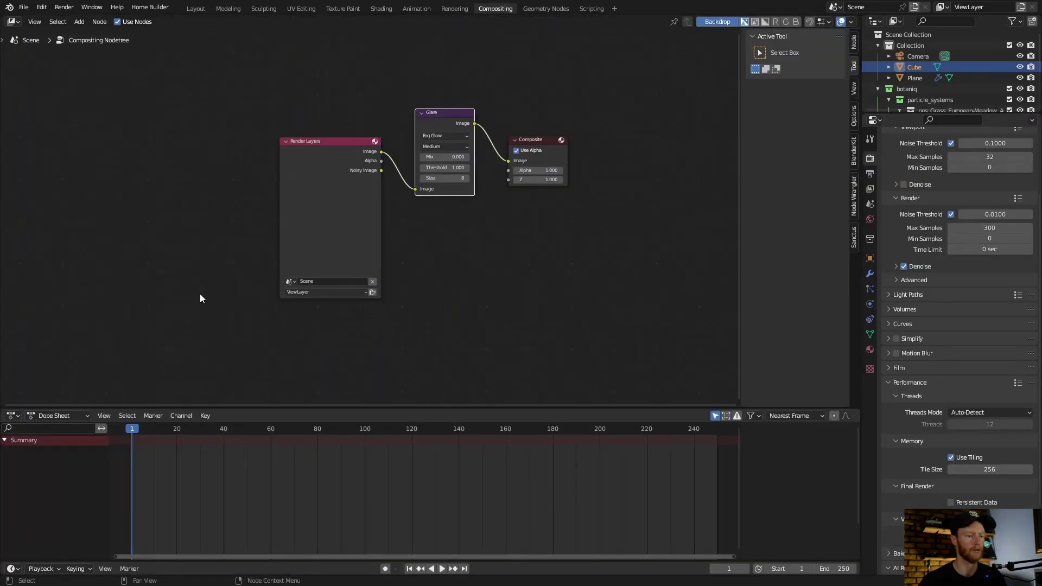
key(F11)
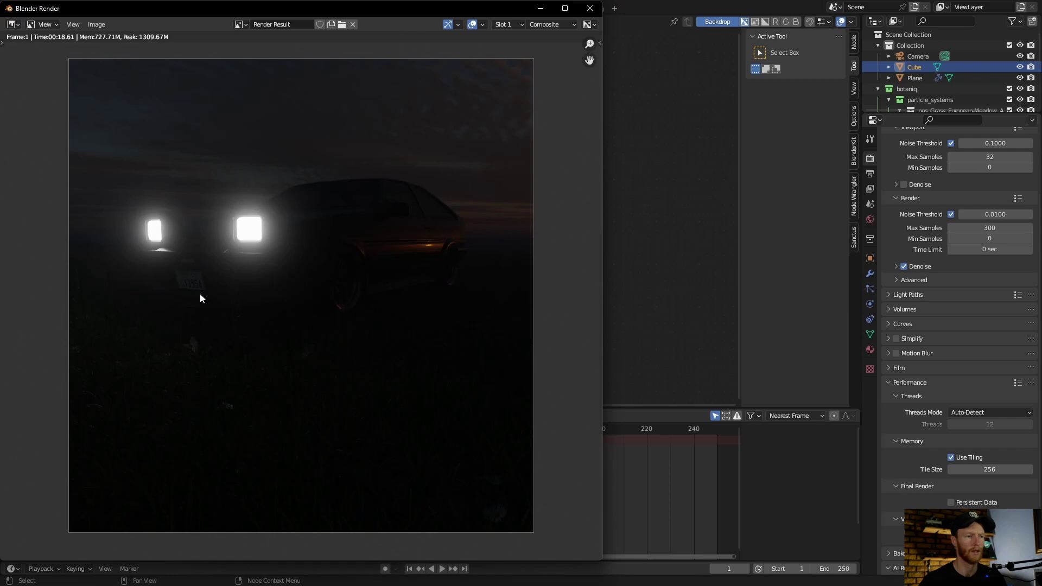